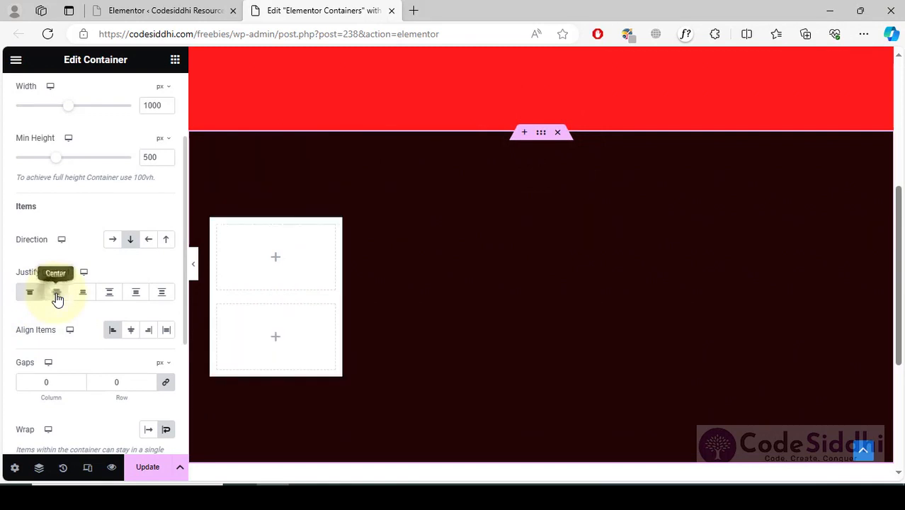
# Try End for the dark container's Justify Content, set it to Center, and set Align Items to Stretch
pyautogui.click(87, 299)
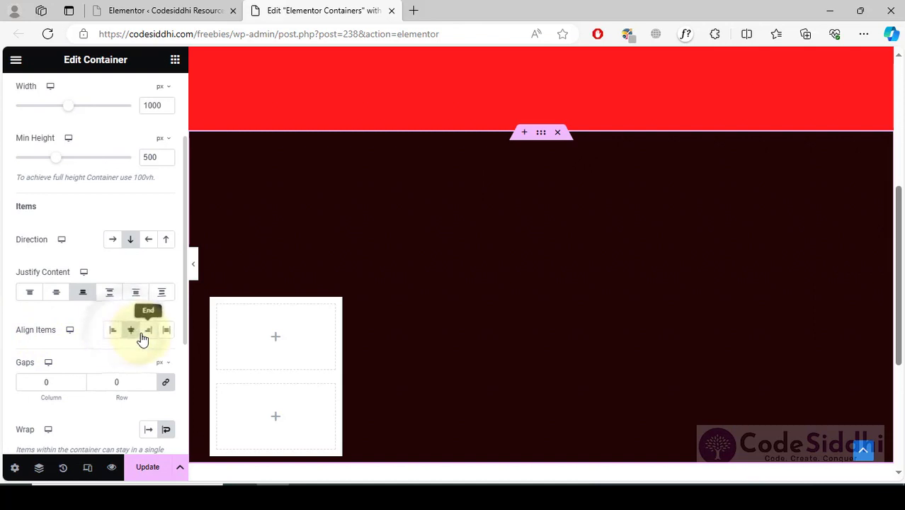
pyautogui.click(541, 135)
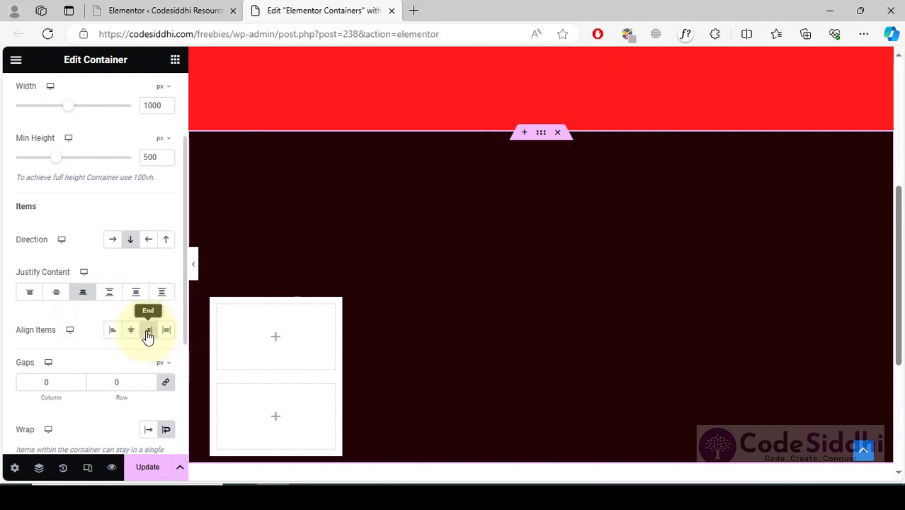
pyautogui.click(56, 293)
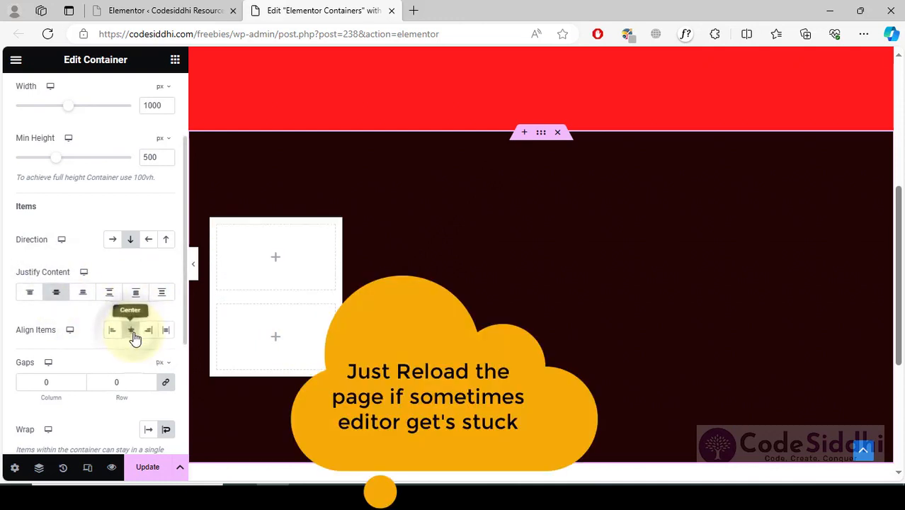
pyautogui.click(168, 331)
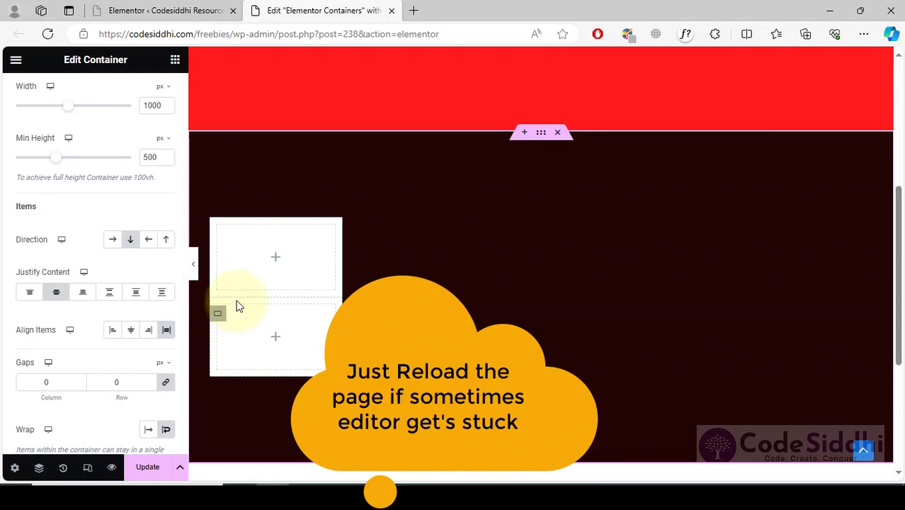
# Set the dark container's column and row gaps to 10 px
pyautogui.click(41, 382)
pyautogui.write('100')
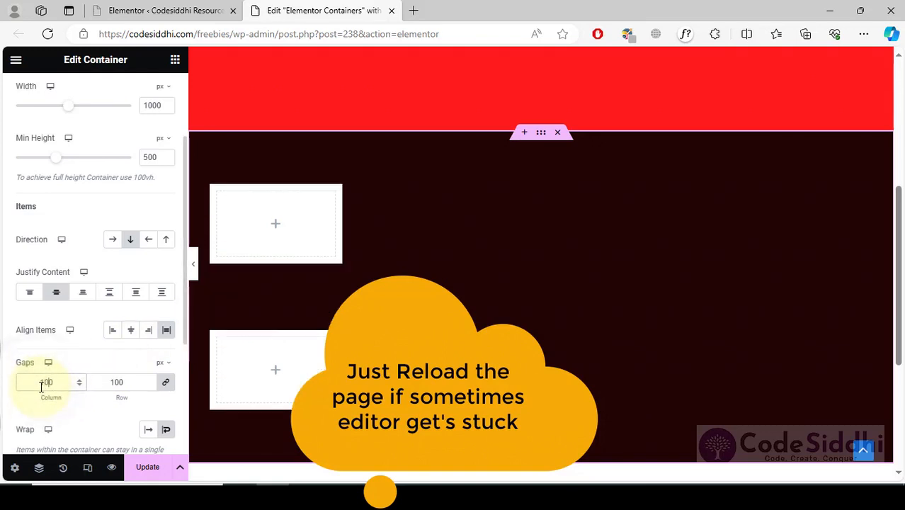
pyautogui.press('BackSpace')
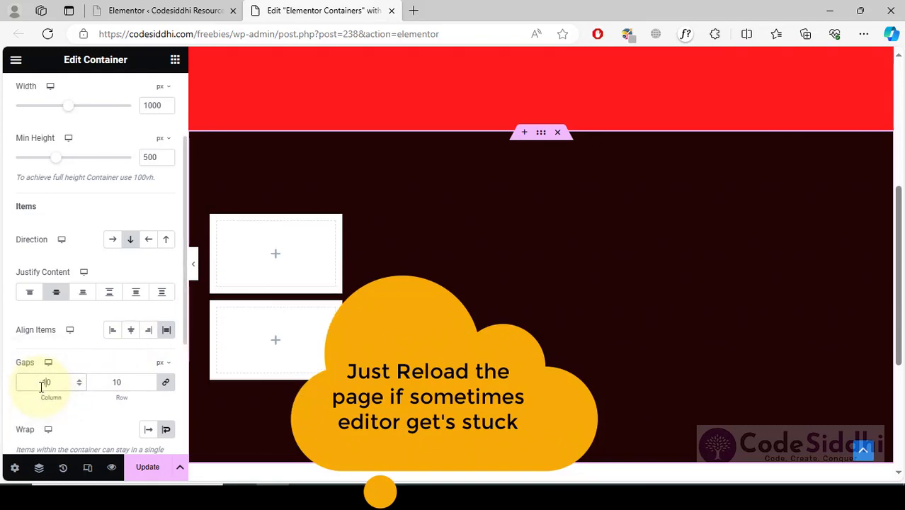
# Set the dark container's Align Items to End and update the page
pyautogui.click(113, 330)
pyautogui.click(148, 330)
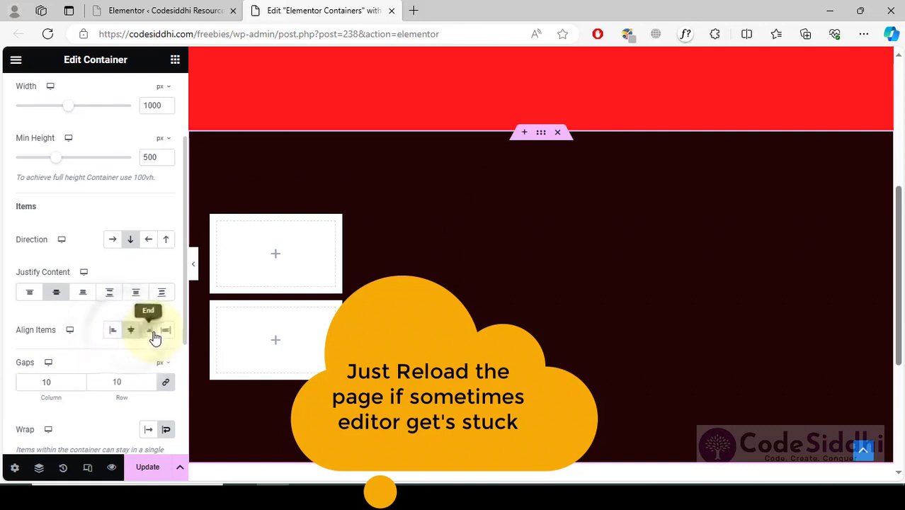
pyautogui.click(144, 465)
pyautogui.click(165, 428)
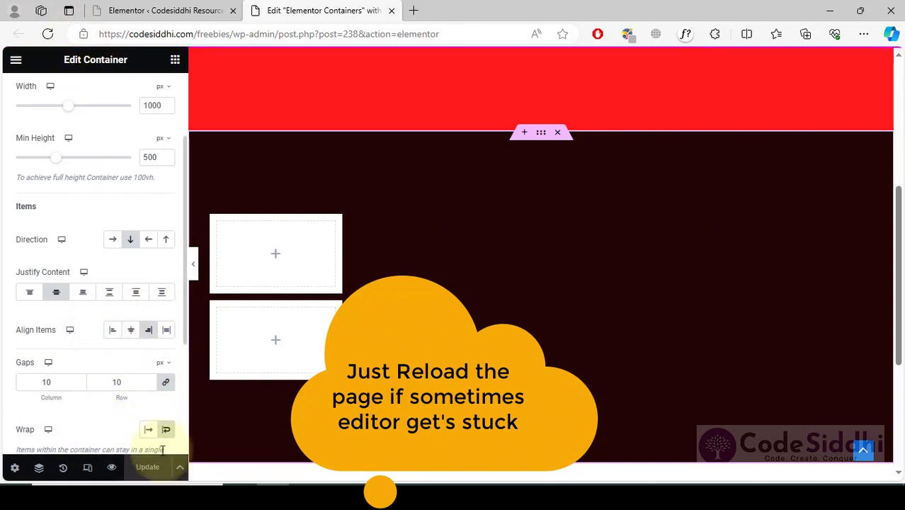
# Preview the page to check where the two white boxes sit in the dark container, and return to the editor
pyautogui.click(111, 467)
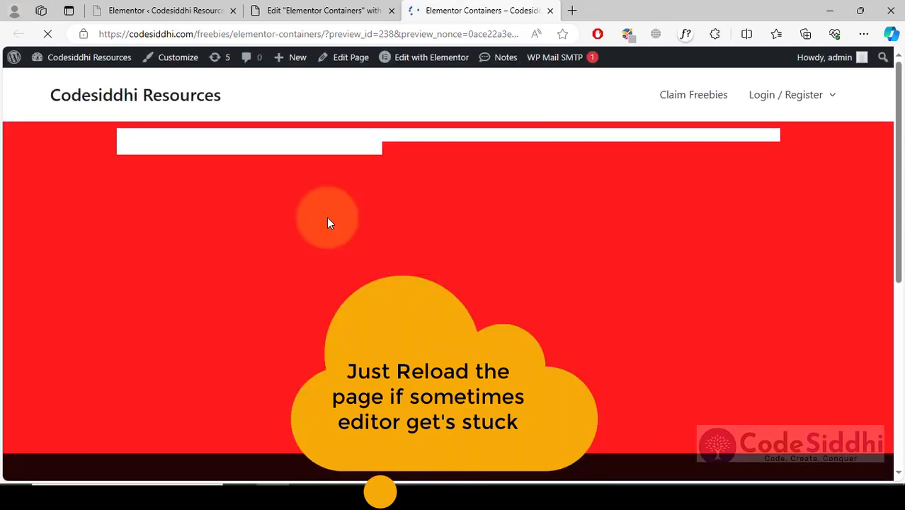
pyautogui.scroll(-6, 397, 290)
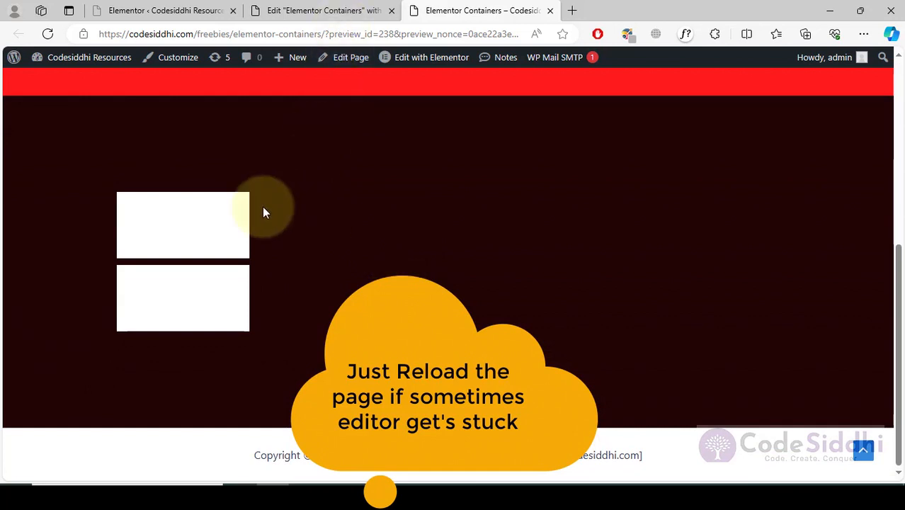
pyautogui.click(363, 6)
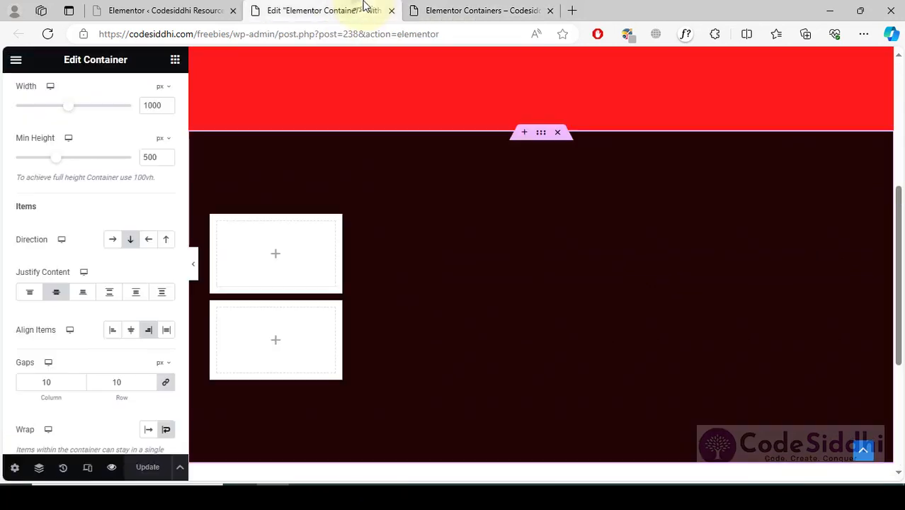
# Set the dark container's Wrap to No Wrap, try Align Items at Center, End and Start, and close the old preview
pyautogui.scroll(-2, 127, 213)
pyautogui.click(131, 219)
pyautogui.click(149, 223)
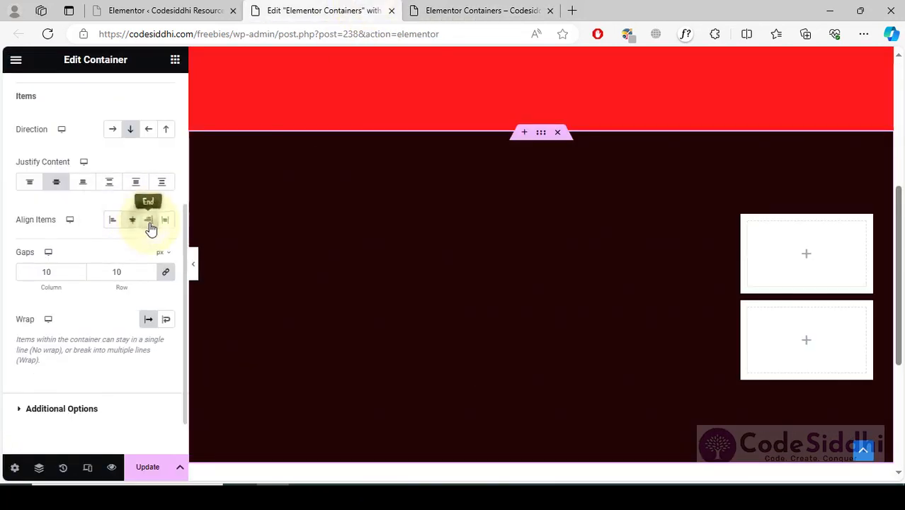
pyautogui.click(131, 222)
pyautogui.click(114, 224)
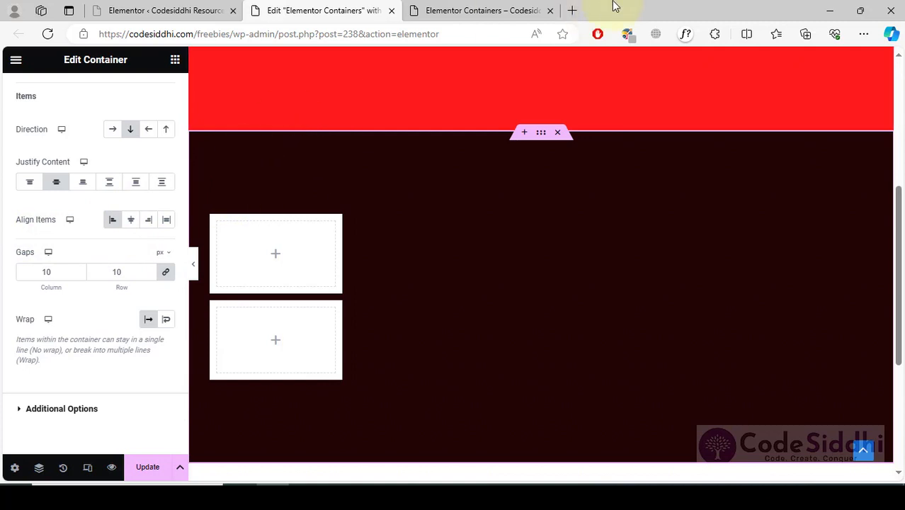
pyautogui.click(550, 11)
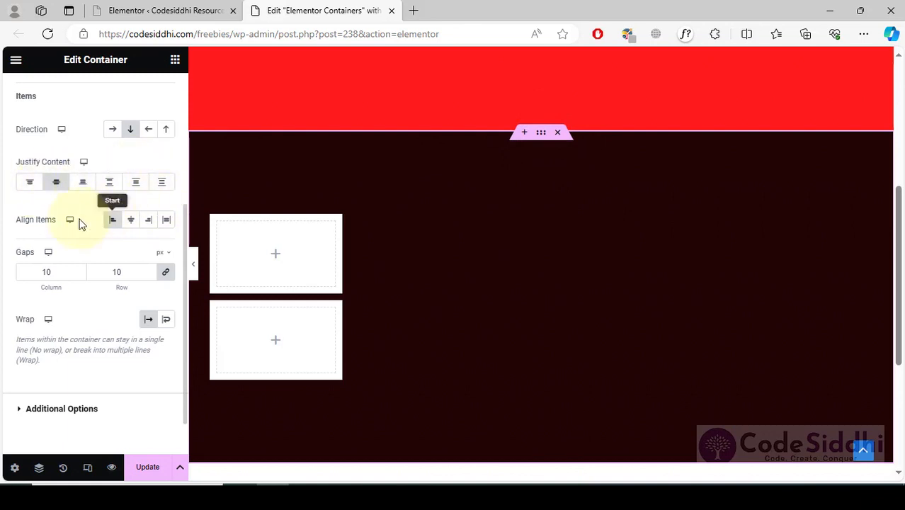
# Try Center for the dark container's Align Items, set it to End, and update the page
pyautogui.click(130, 222)
pyautogui.click(149, 223)
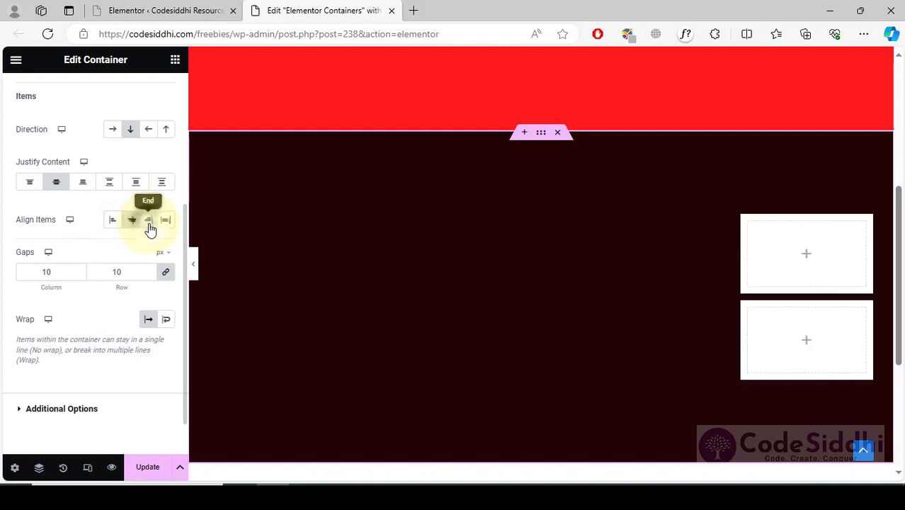
pyautogui.click(147, 467)
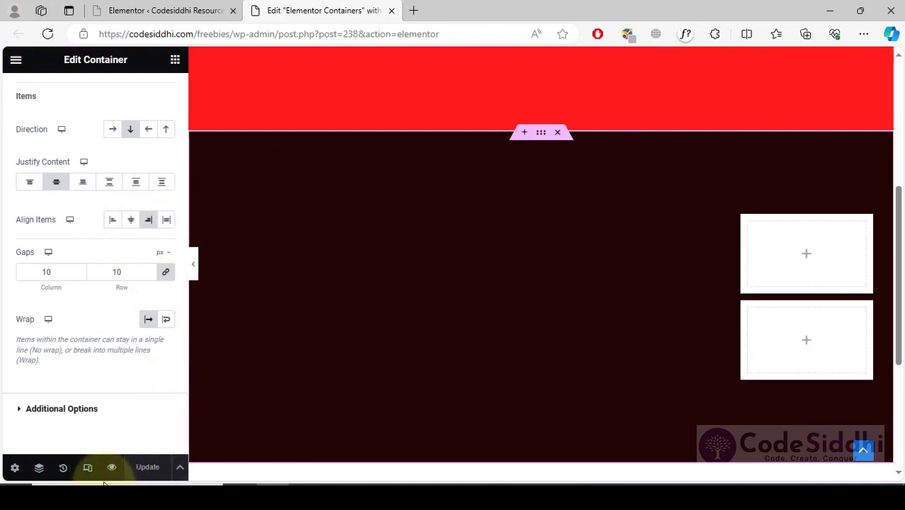
# Preview the published page and examine the boxes in both the dark and the red container
pyautogui.click(111, 469)
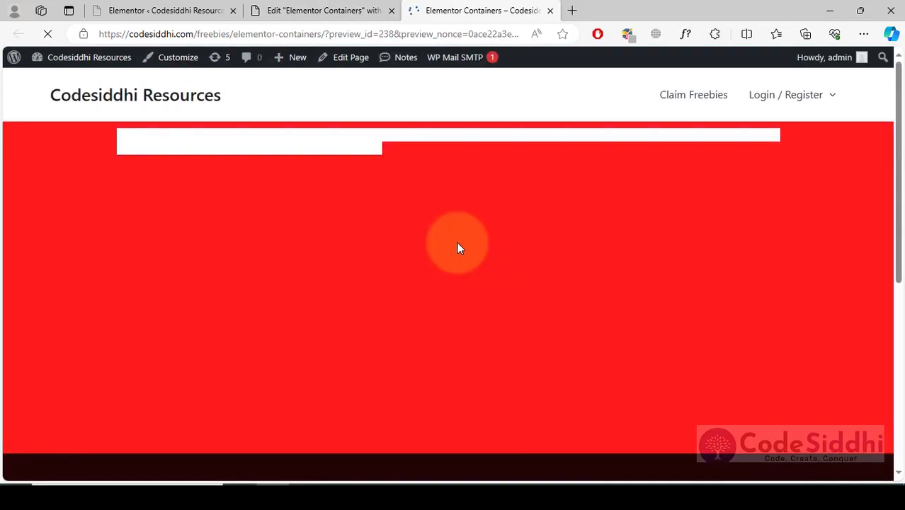
pyautogui.scroll(-5, 456, 247)
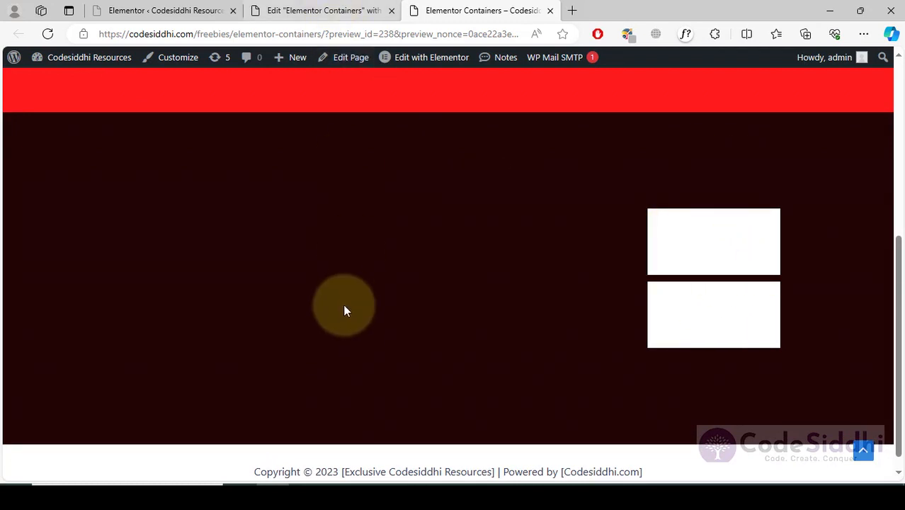
pyautogui.scroll(5, 343, 310)
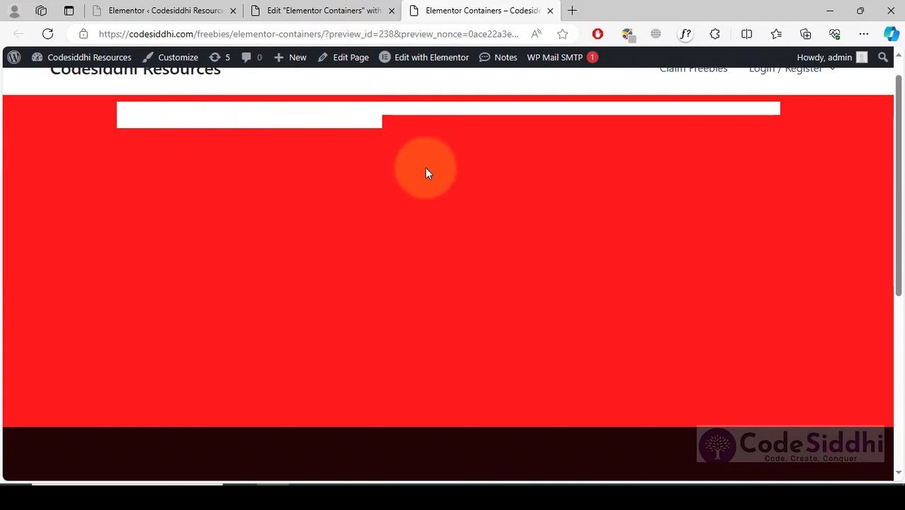
pyautogui.scroll(2, 434, 158)
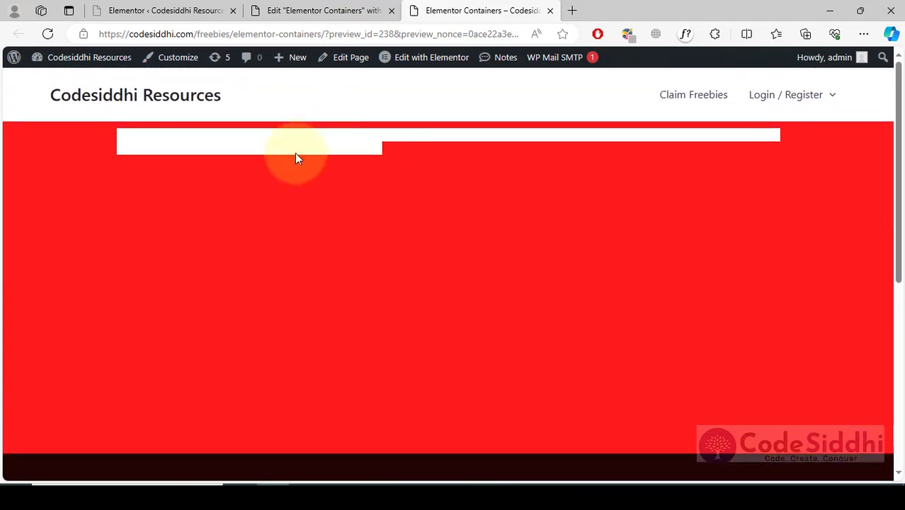
# Return to the editor and set the min height of the red container's first box to 100 px
pyautogui.click(322, 11)
pyautogui.scroll(3, 439, 170)
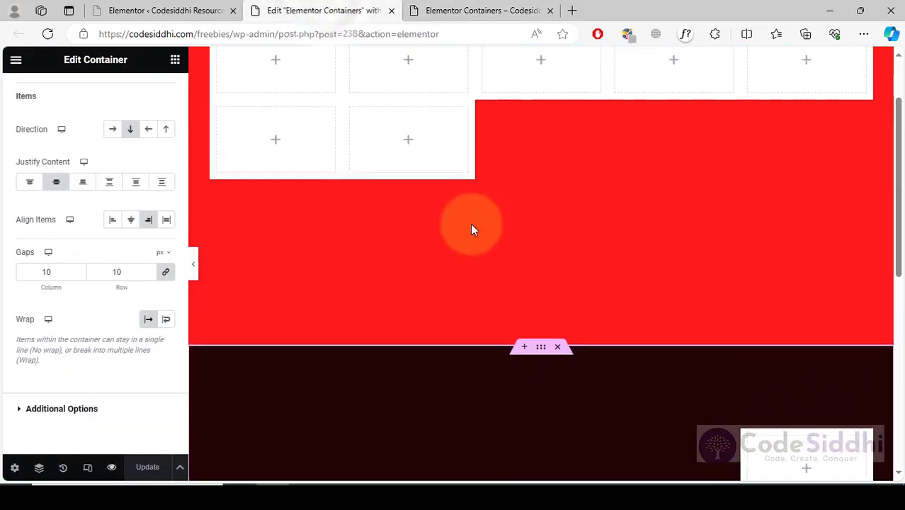
pyautogui.scroll(2, 472, 228)
pyautogui.click(227, 130)
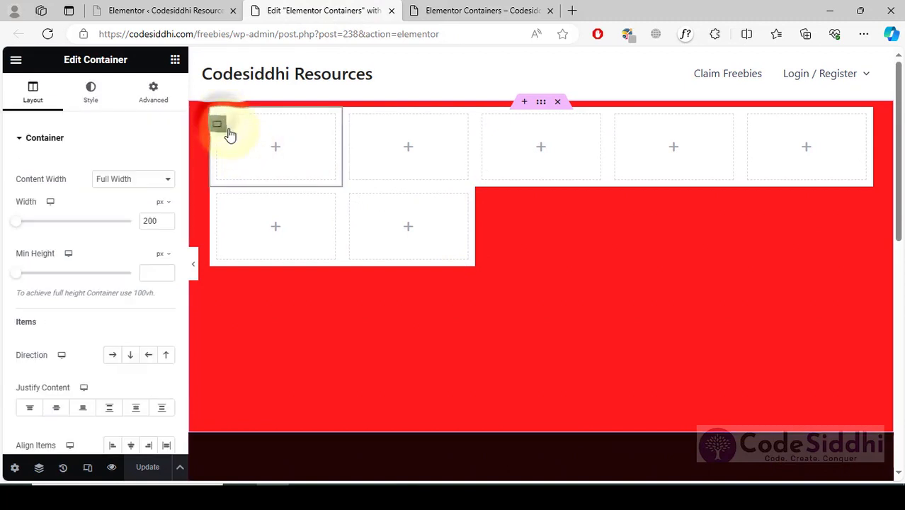
pyautogui.click(150, 273)
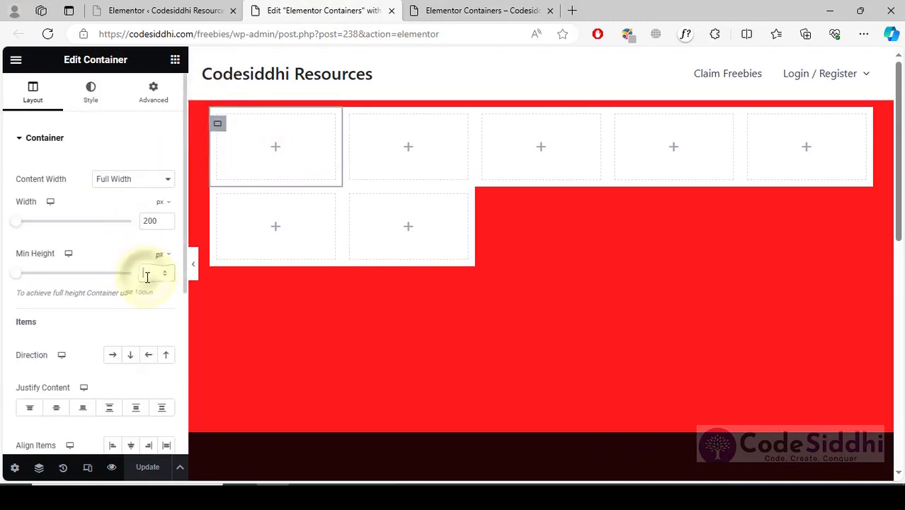
pyautogui.write('100')
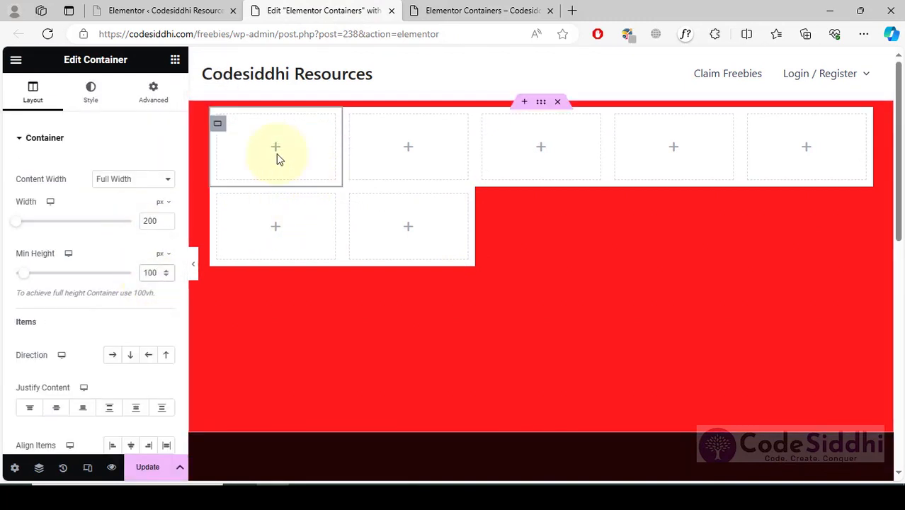
# Set the min height of the second and third boxes in the red container's upper row to 100 px
pyautogui.click(346, 122)
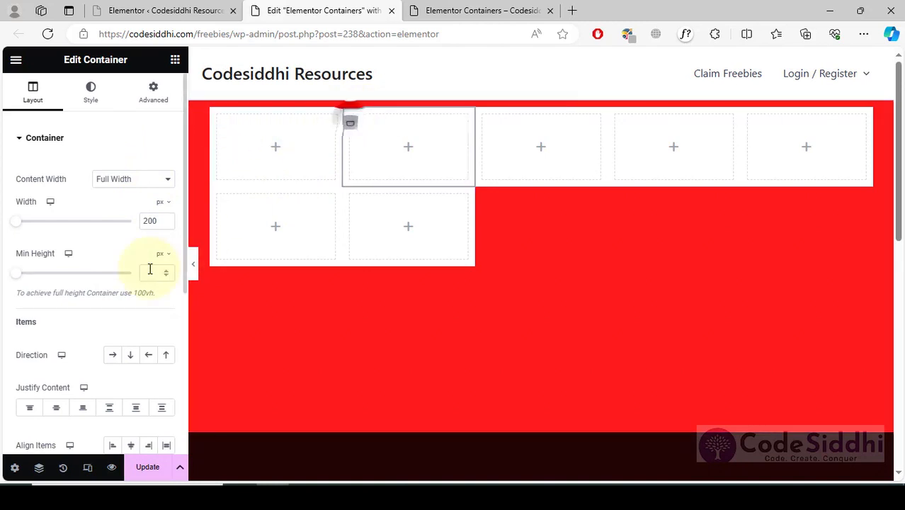
pyautogui.click(151, 269)
pyautogui.write('100')
pyautogui.click(483, 122)
pyautogui.click(150, 272)
pyautogui.write('100')
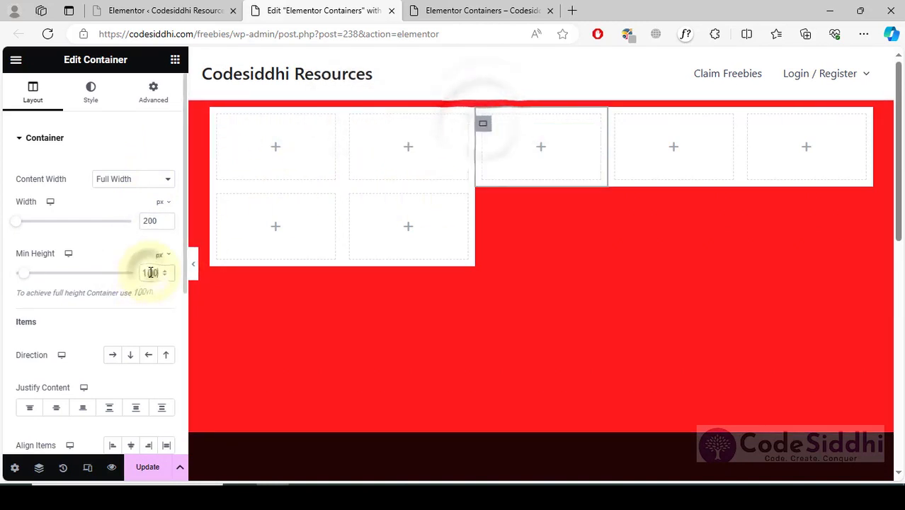
# Set the min height of the fourth and fifth boxes in the red container's upper row to 100 px
pyautogui.click(616, 123)
pyautogui.click(147, 275)
pyautogui.write('100')
pyautogui.click(760, 140)
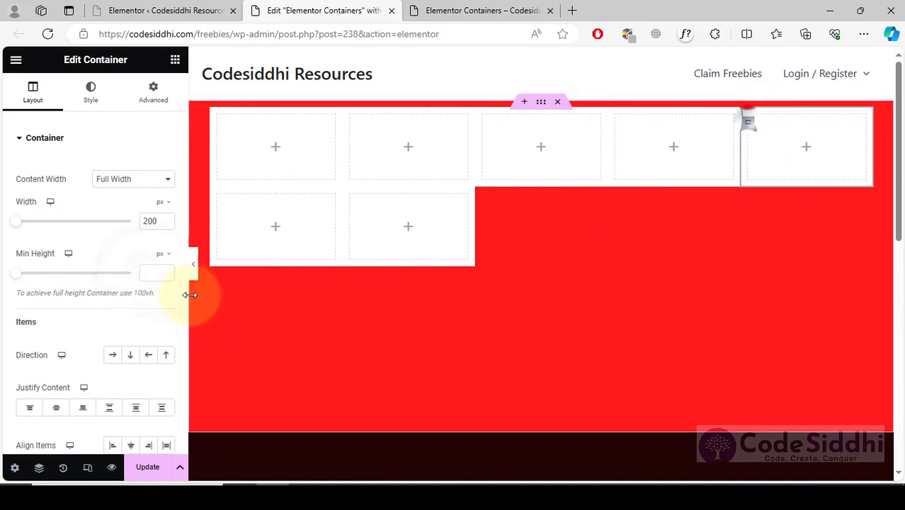
pyautogui.click(157, 276)
pyautogui.write('100')
# Set the min height of both boxes in the red container's second row to 100 px
pyautogui.click(217, 203)
pyautogui.click(147, 276)
pyautogui.write('100')
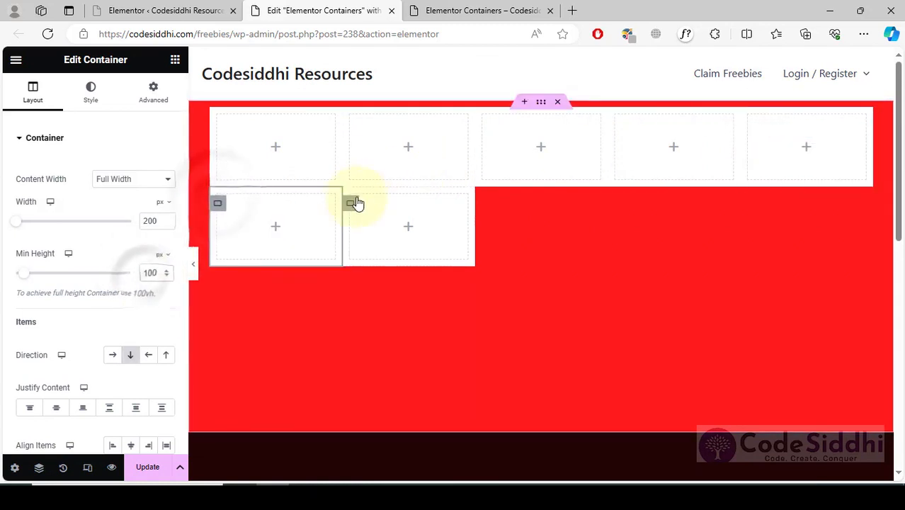
pyautogui.click(353, 202)
pyautogui.click(145, 272)
pyautogui.write('100')
# Update the page and reload its preview
pyautogui.click(147, 467)
pyautogui.click(472, 7)
pyautogui.press('F5')
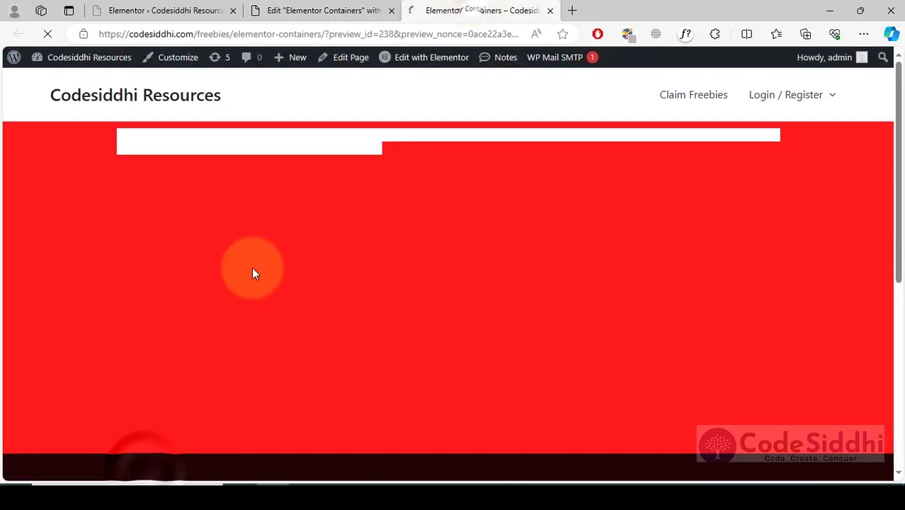
# Return to the editor and set the red parent container's column and row gaps to 10 px
pyautogui.click(367, 6)
pyautogui.scroll(-3, 82, 337)
pyautogui.scroll(1, 106, 335)
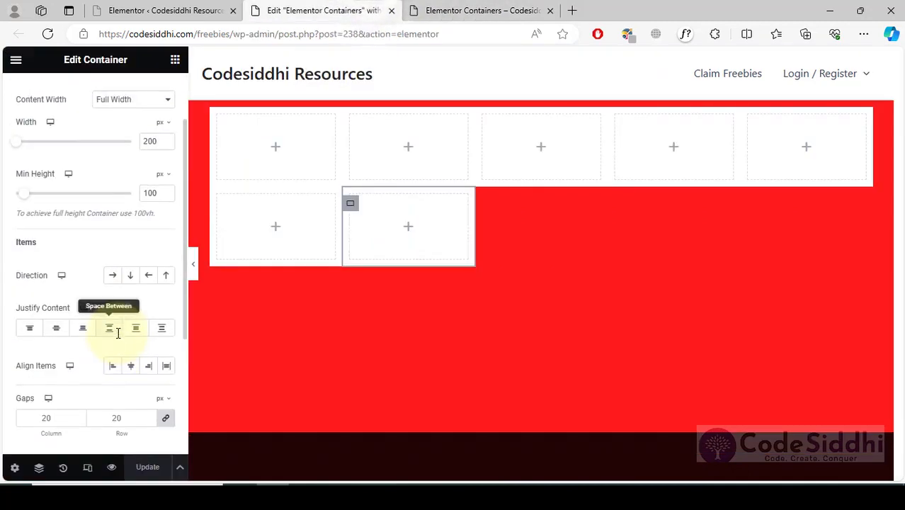
pyautogui.click(540, 102)
pyautogui.scroll(-3, 40, 358)
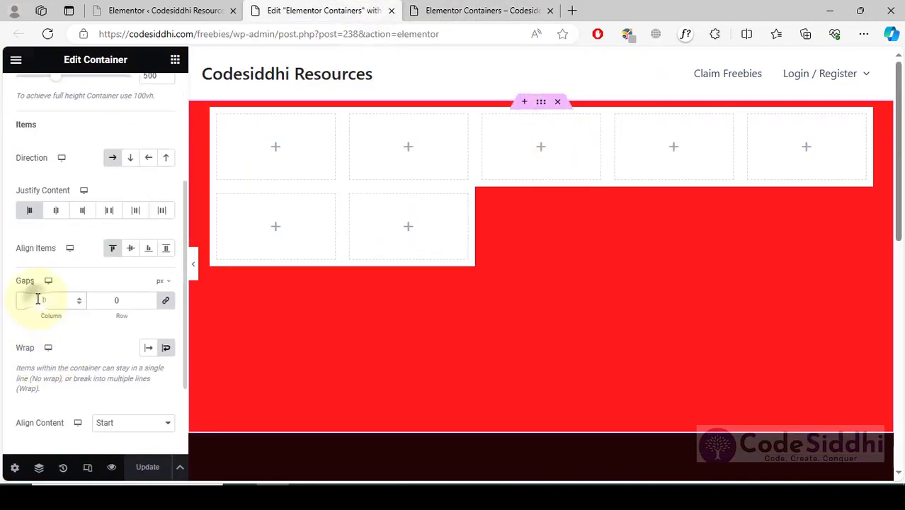
pyautogui.write('100')
pyautogui.press('BackSpace')
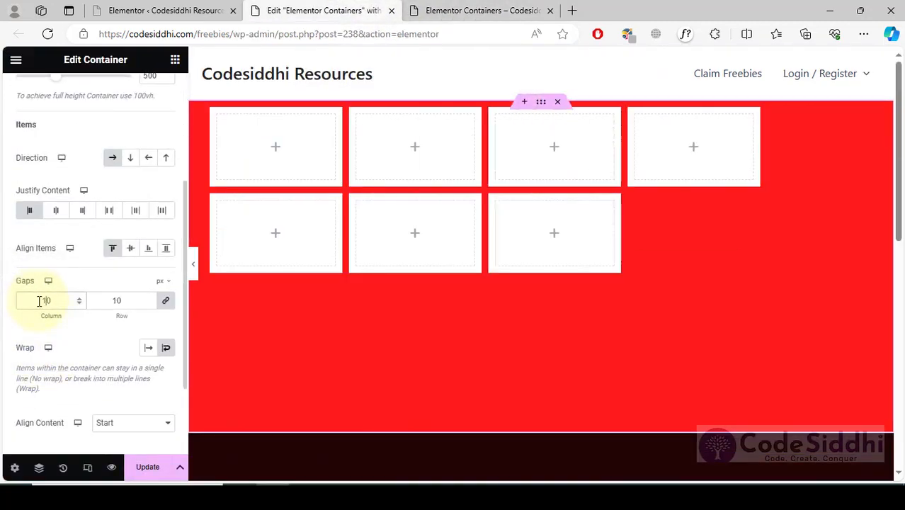
# Update the page and check the spacing of the boxes in the red and dark containers in the preview
pyautogui.click(135, 467)
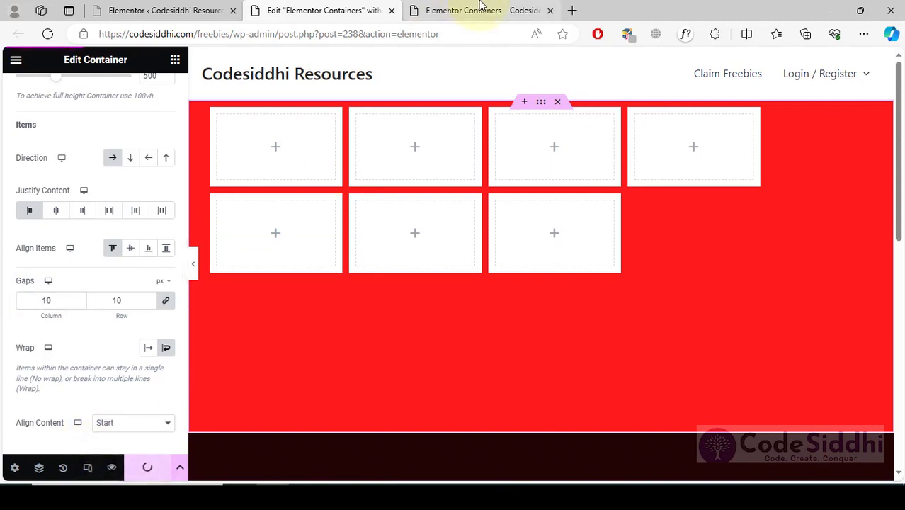
pyautogui.click(474, 9)
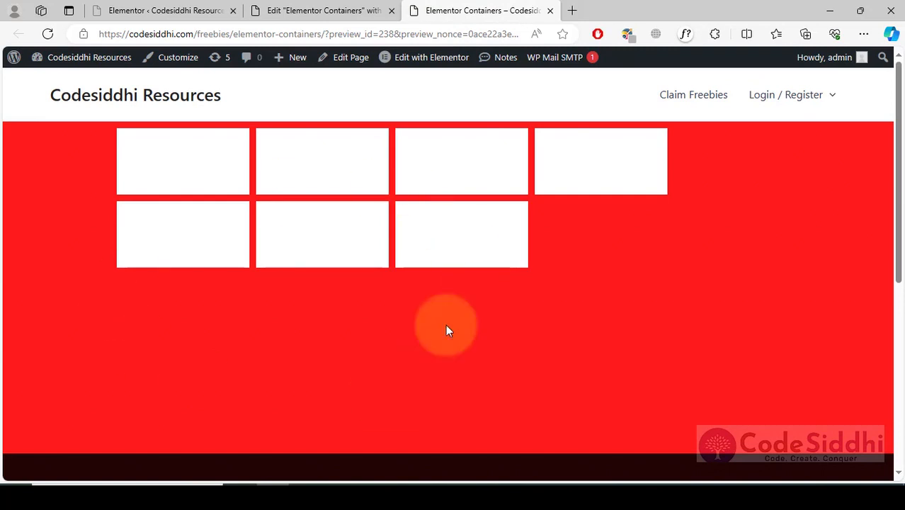
pyautogui.scroll(-5, 375, 354)
pyautogui.scroll(2, 374, 353)
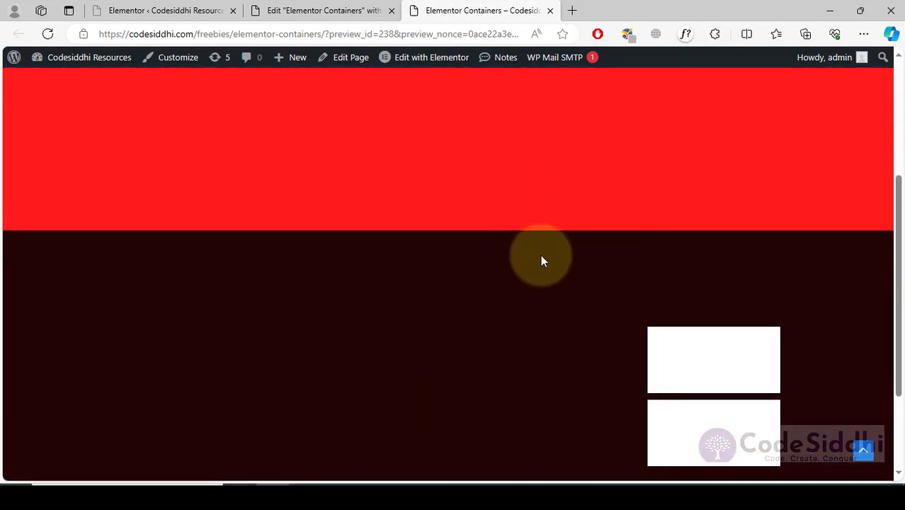
# Return to the editor from the preview and set the dark parent container's column and row gaps to 20 px
pyautogui.scroll(-2, 546, 241)
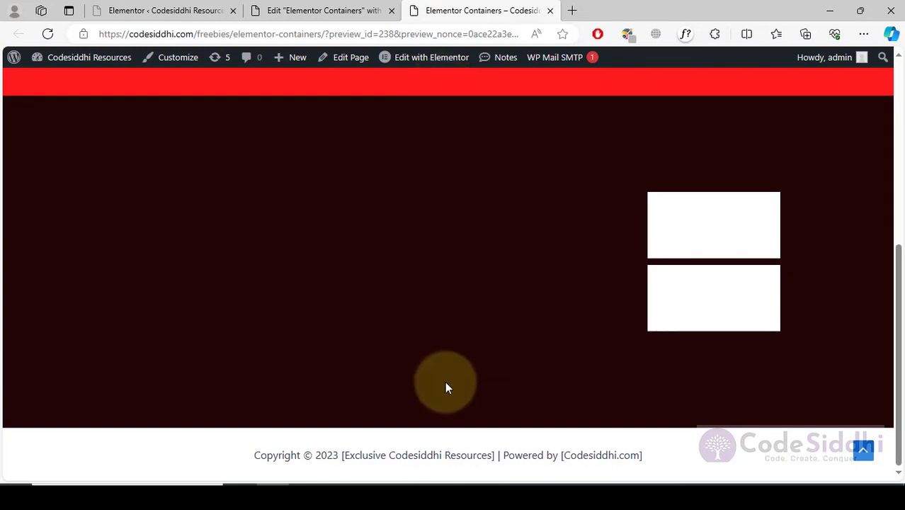
pyautogui.click(340, 7)
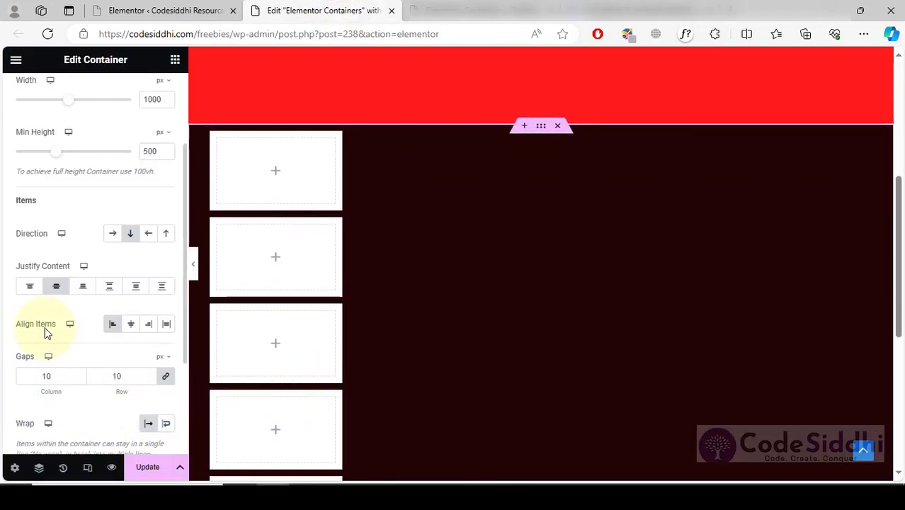
pyautogui.scroll(1, 30, 343)
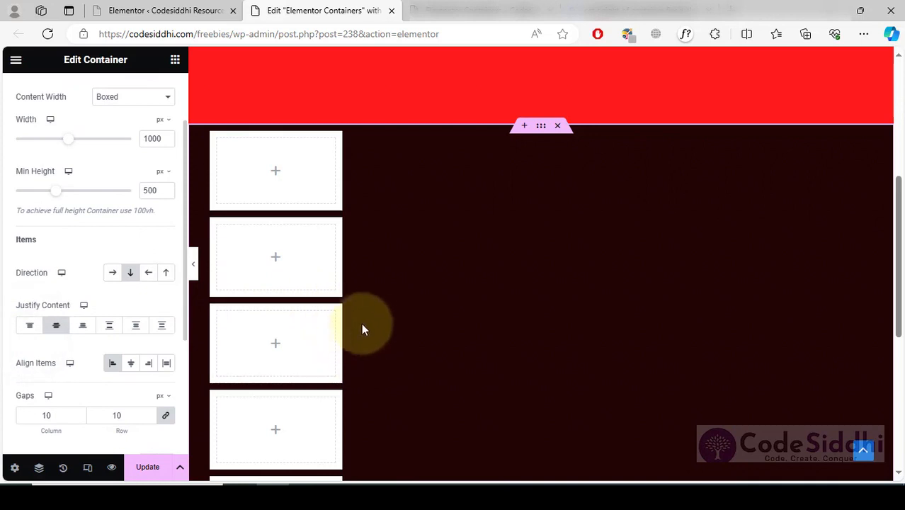
pyautogui.scroll(-1, 65, 381)
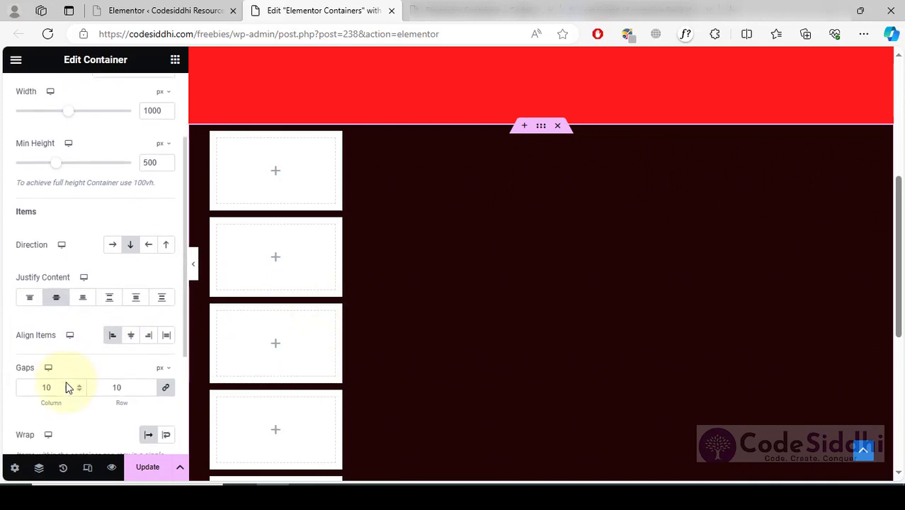
pyautogui.click(40, 386)
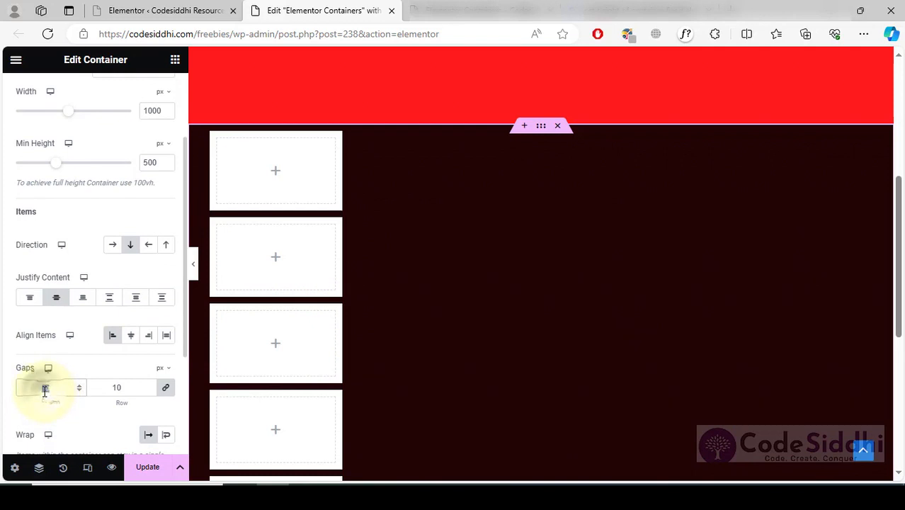
pyautogui.press('BackSpace')
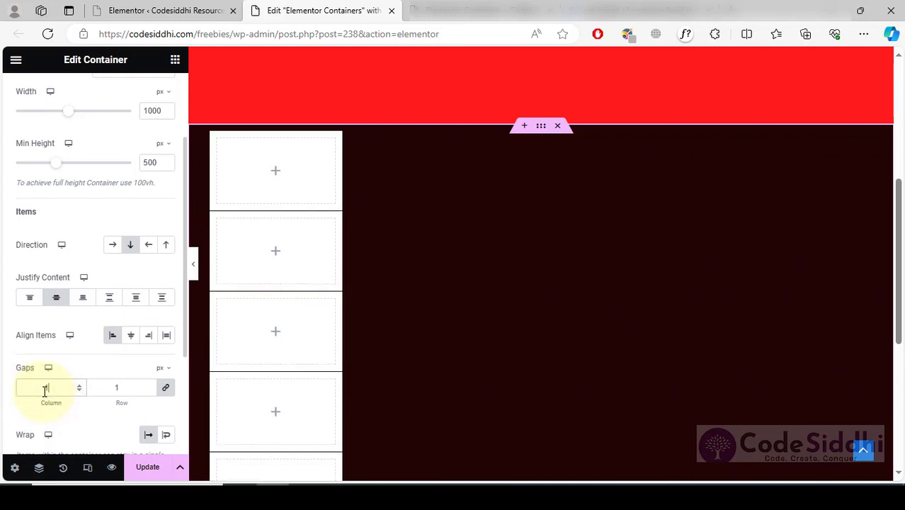
pyautogui.press('BackSpace')
pyautogui.write('20')
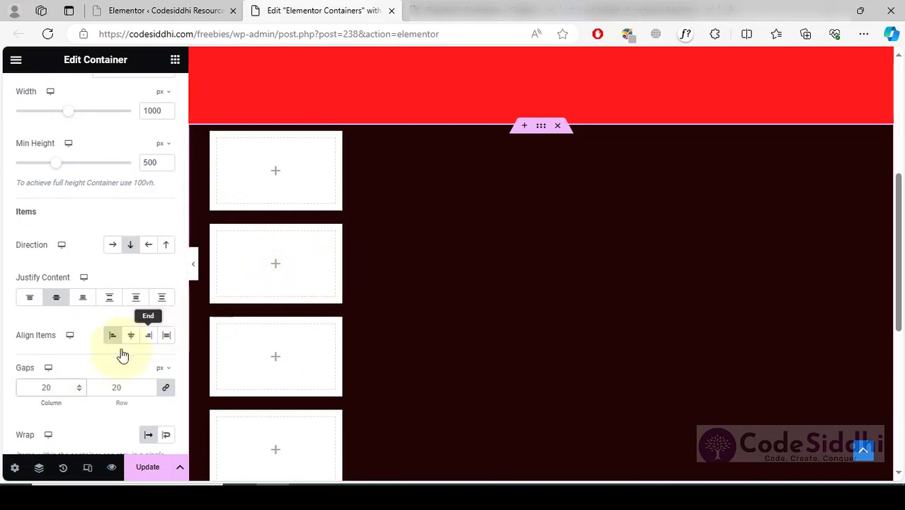
# Compare the box arrangement in the red container with the column of boxes in the dark container
pyautogui.scroll(-1, 98, 372)
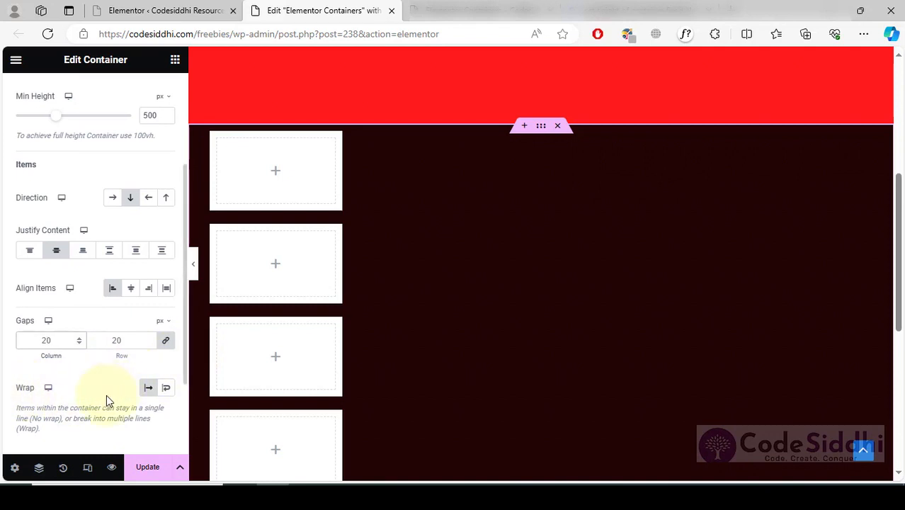
pyautogui.scroll(5, 494, 311)
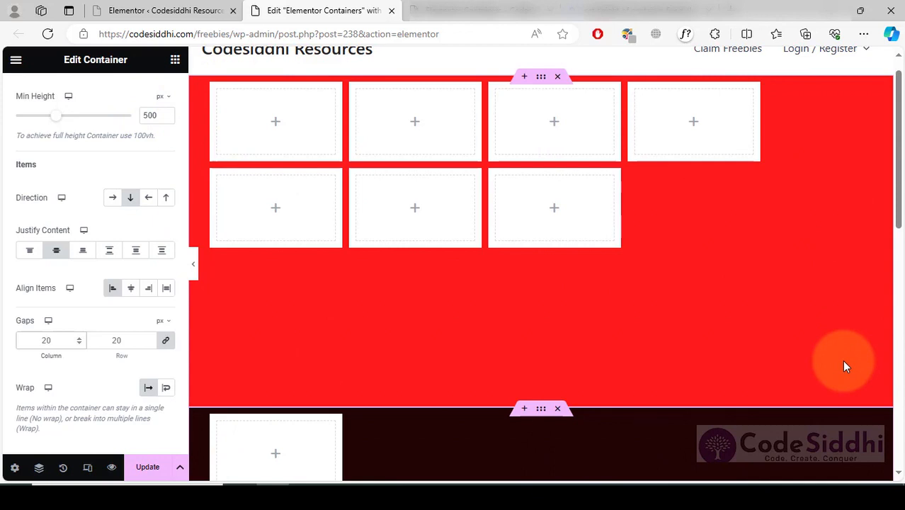
pyautogui.scroll(-5, 773, 360)
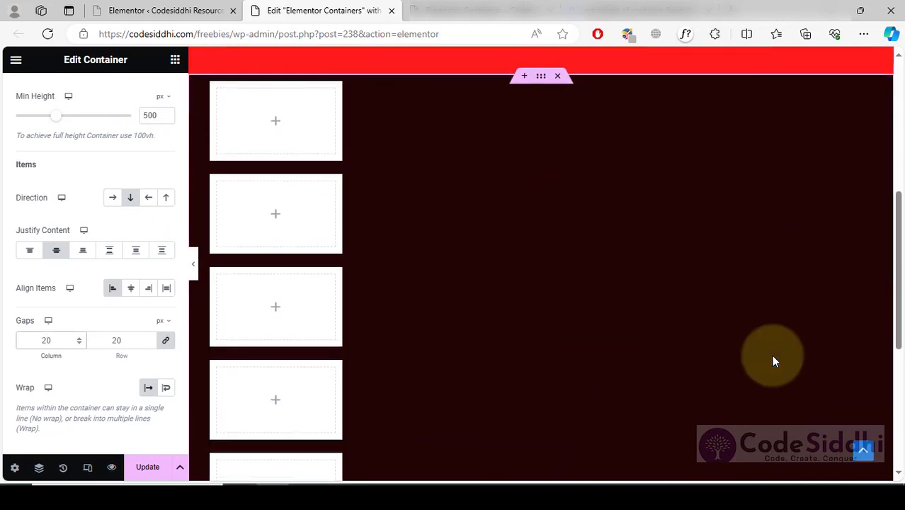
pyautogui.scroll(-1, 773, 360)
pyautogui.scroll(1, 736, 318)
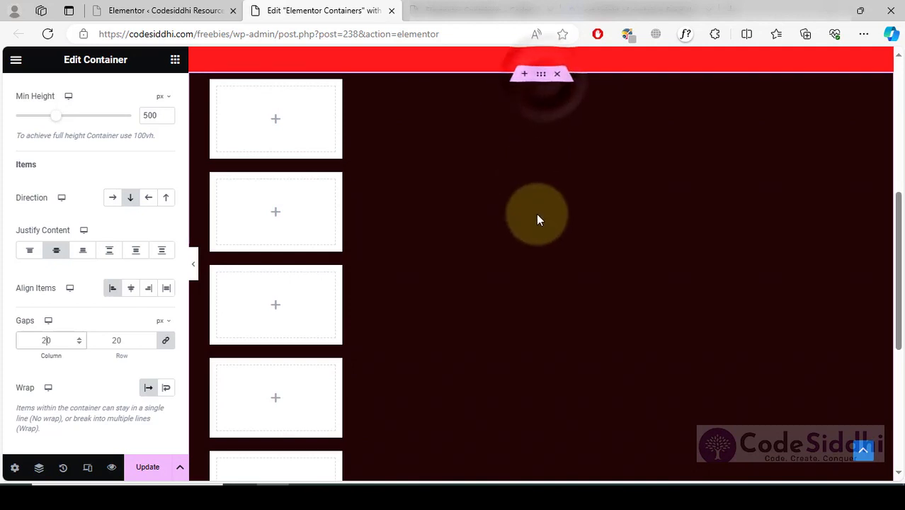
pyautogui.scroll(-5, 536, 214)
pyautogui.scroll(4, 536, 214)
pyautogui.scroll(2, 20, 222)
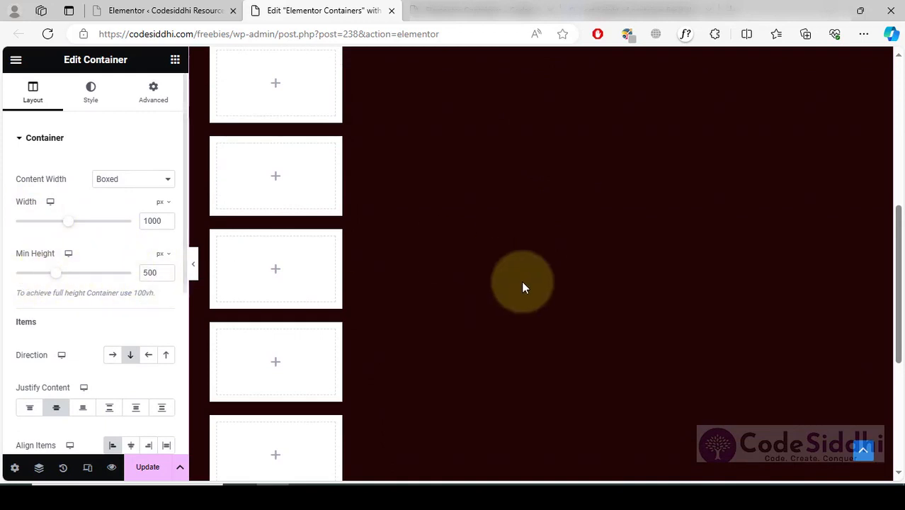
pyautogui.scroll(-4, 522, 283)
pyautogui.scroll(4, 522, 283)
pyautogui.scroll(1, 523, 286)
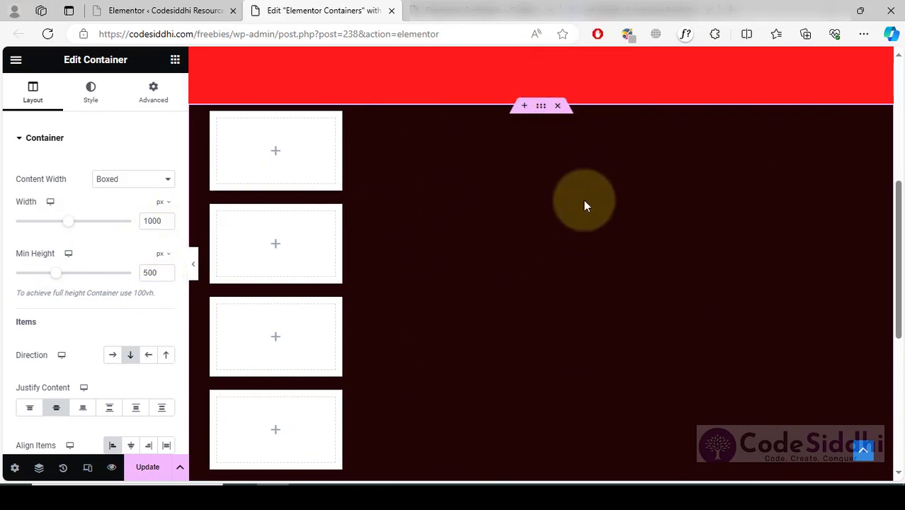
# Set the dark container's items to Wrap and its Align Content to Default
pyautogui.scroll(-1, 325, 235)
pyautogui.scroll(-2, 157, 361)
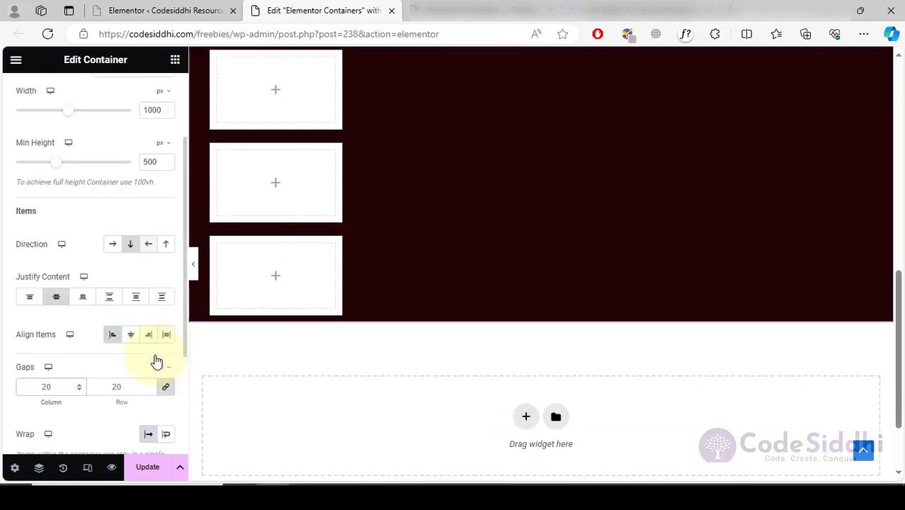
pyautogui.scroll(-3, 157, 361)
pyautogui.click(166, 286)
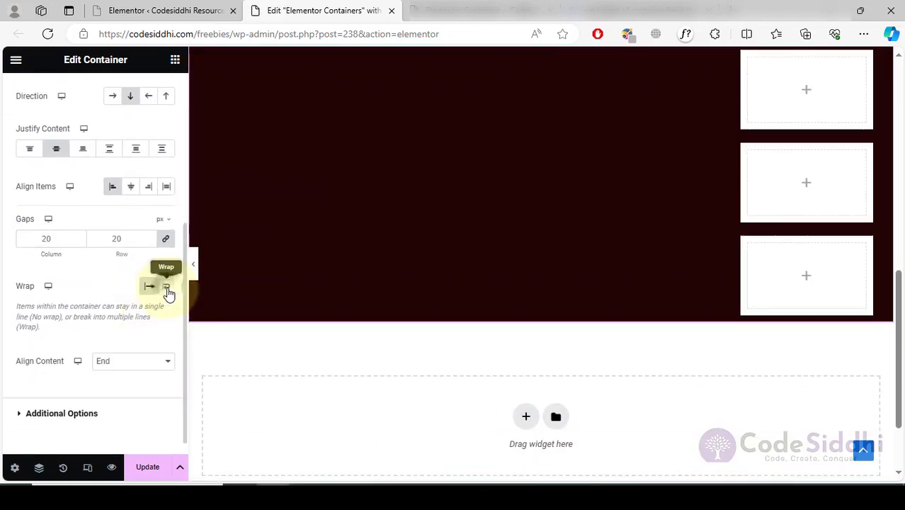
pyautogui.scroll(1, 260, 282)
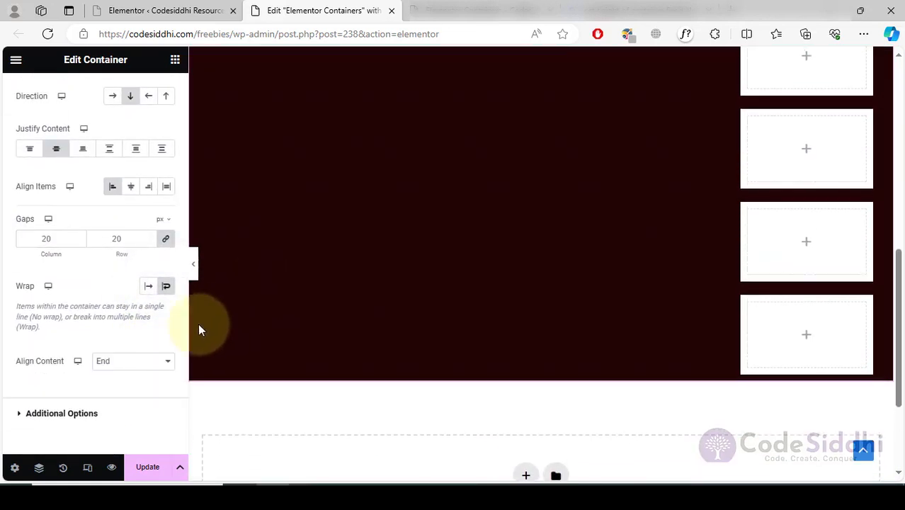
pyautogui.scroll(1, 442, 263)
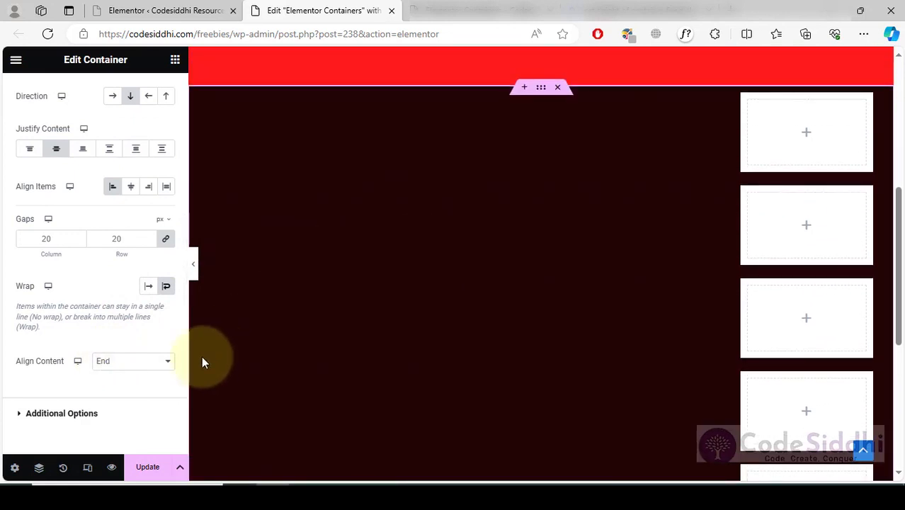
pyautogui.click(131, 368)
pyautogui.click(113, 378)
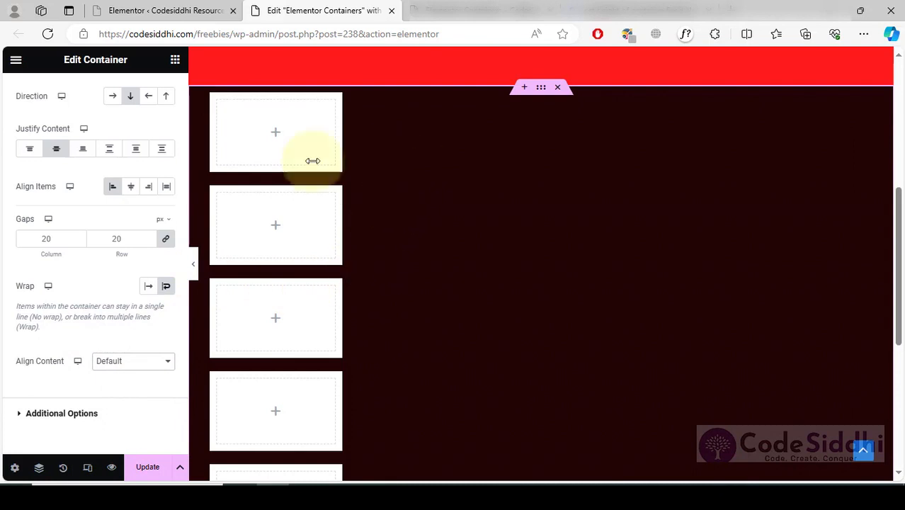
# Examine how the boxes in the dark container are arranged and review the container's layout settings
pyautogui.scroll(-3, 279, 390)
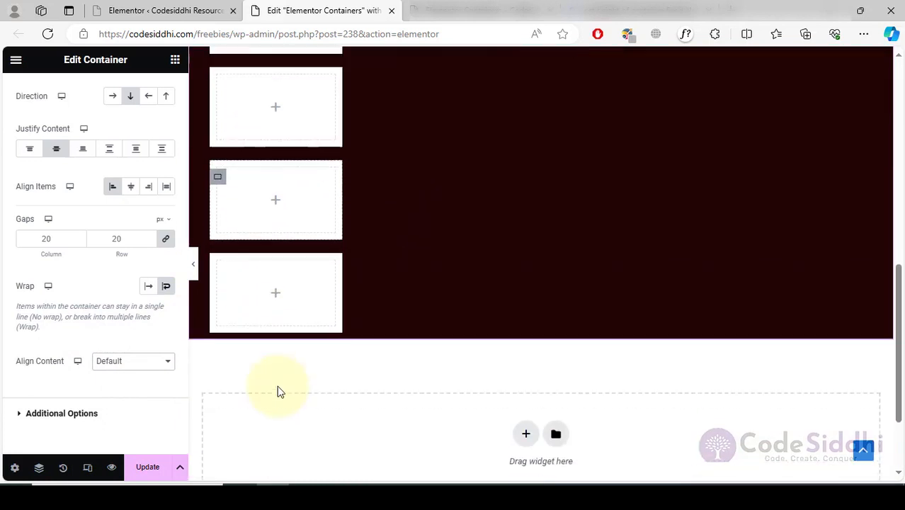
pyautogui.scroll(2, 430, 197)
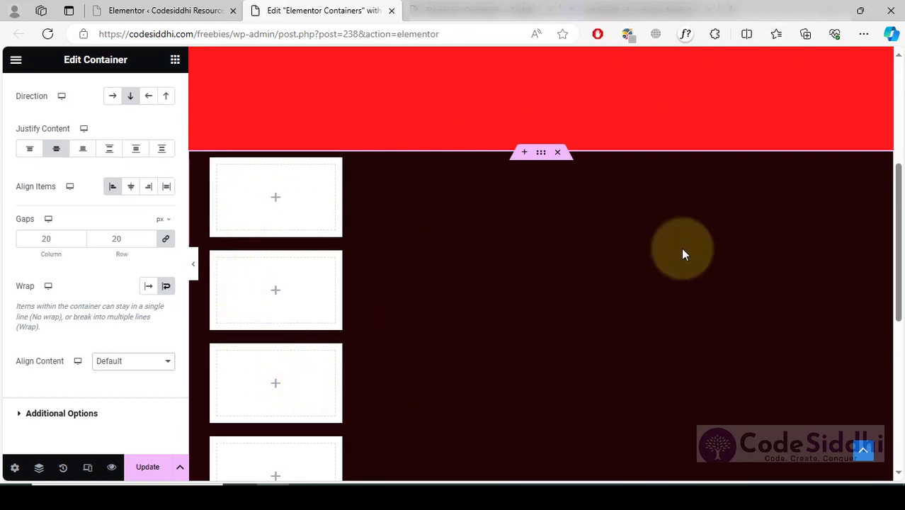
pyautogui.scroll(2, 577, 251)
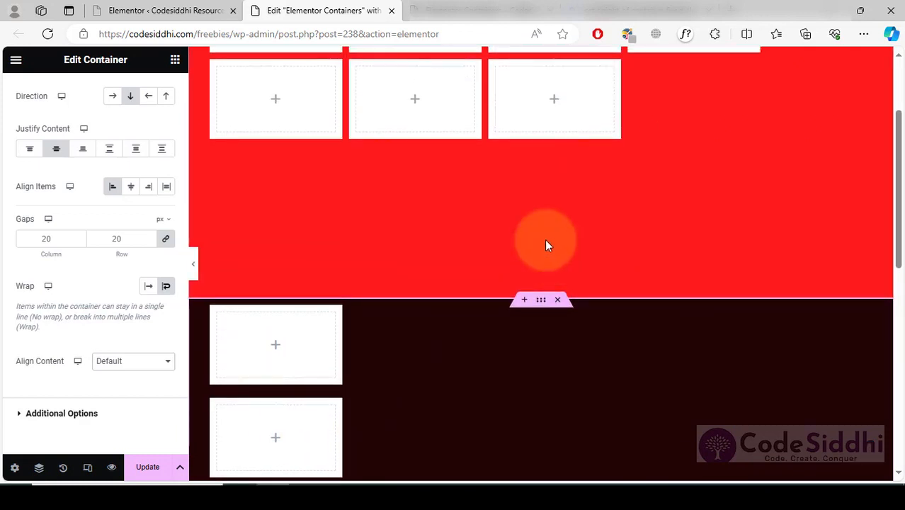
pyautogui.scroll(2, 546, 245)
pyautogui.scroll(-4, 424, 259)
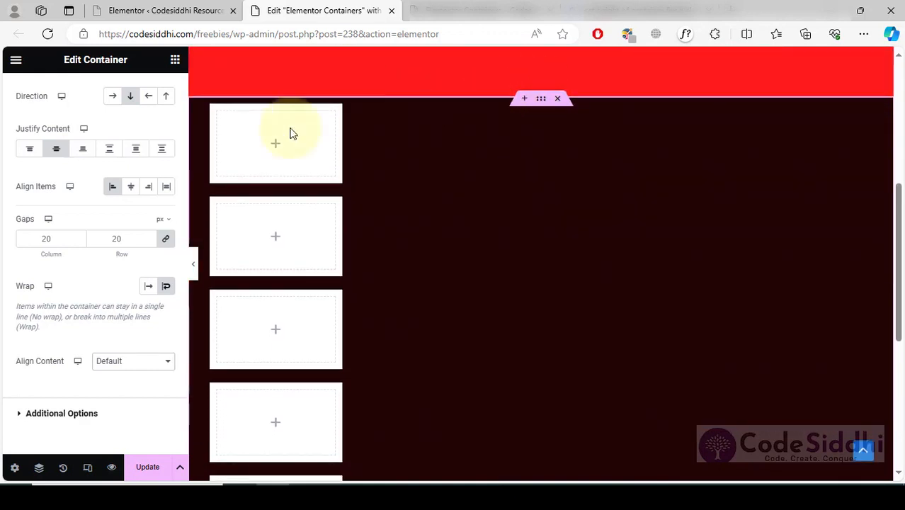
pyautogui.click(542, 103)
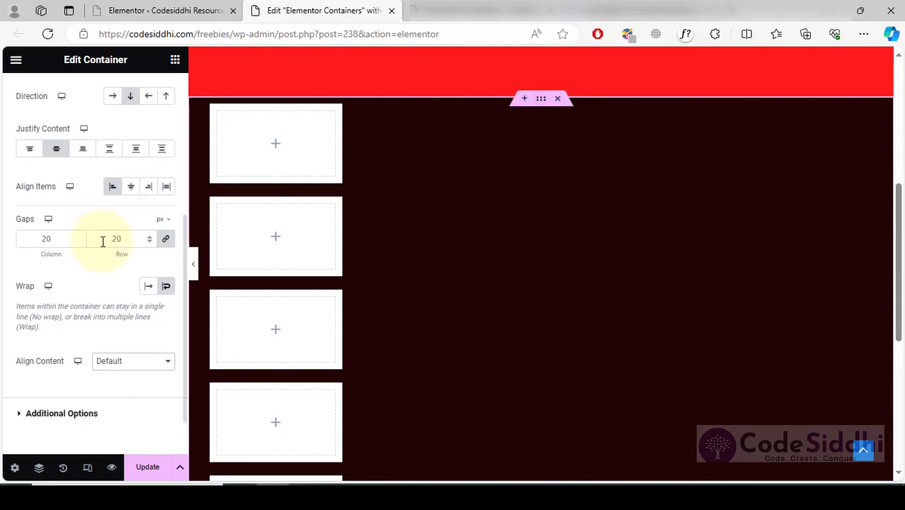
pyautogui.scroll(3, 97, 280)
pyautogui.scroll(-3, 98, 281)
pyautogui.scroll(-1, 98, 281)
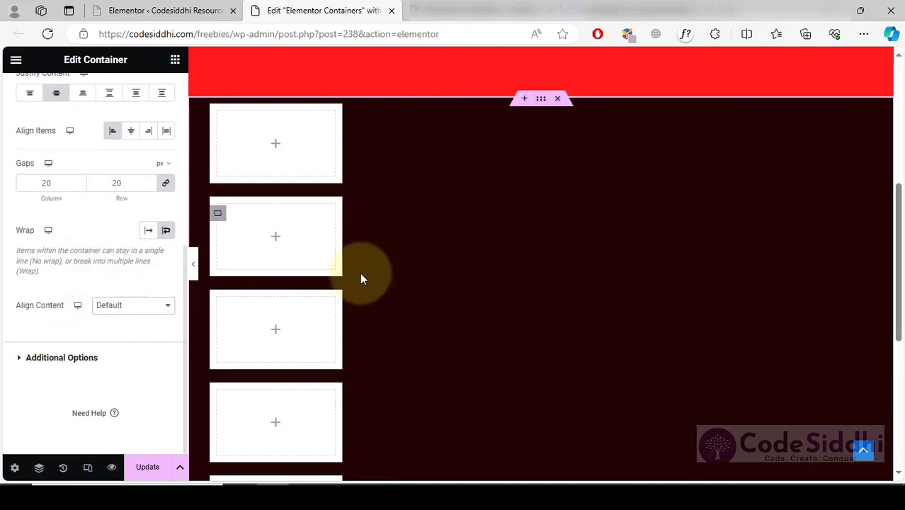
pyautogui.scroll(-5, 380, 293)
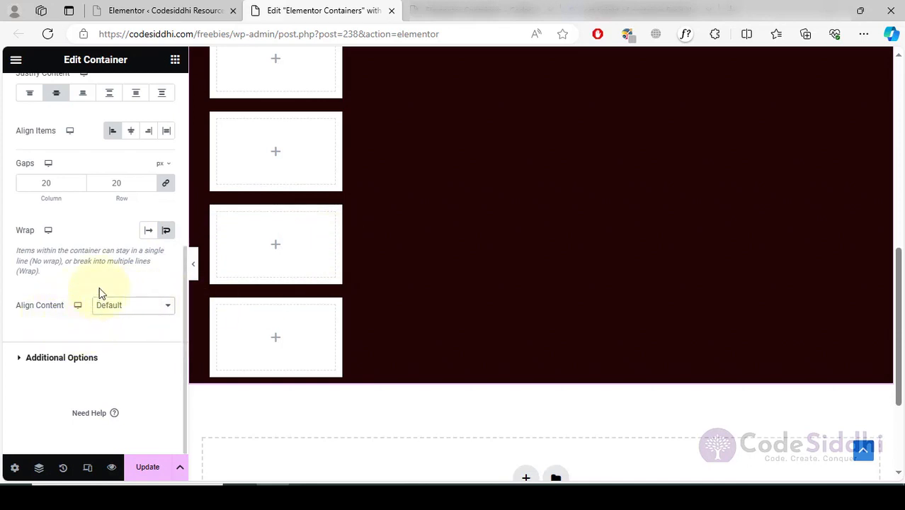
# Switch the dark container to No Wrap and back to Wrap, and try Align Content with Center and Start
pyautogui.click(147, 232)
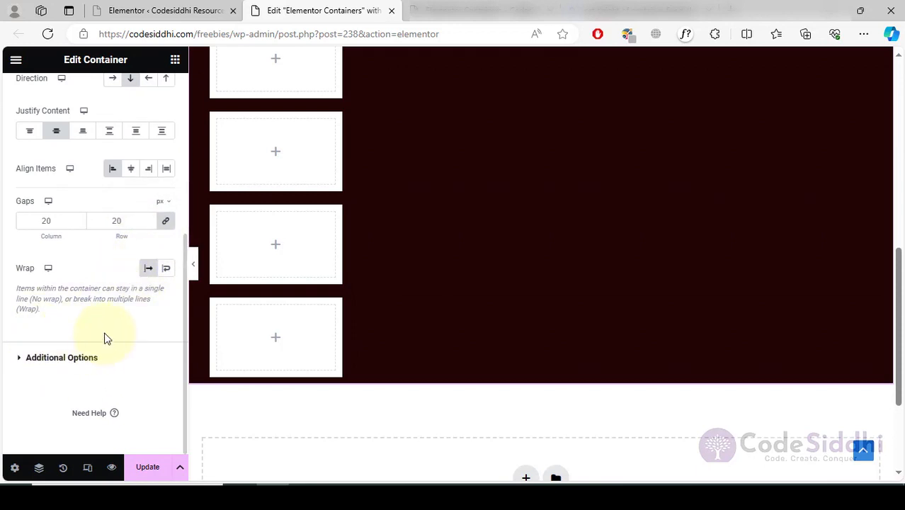
pyautogui.click(166, 269)
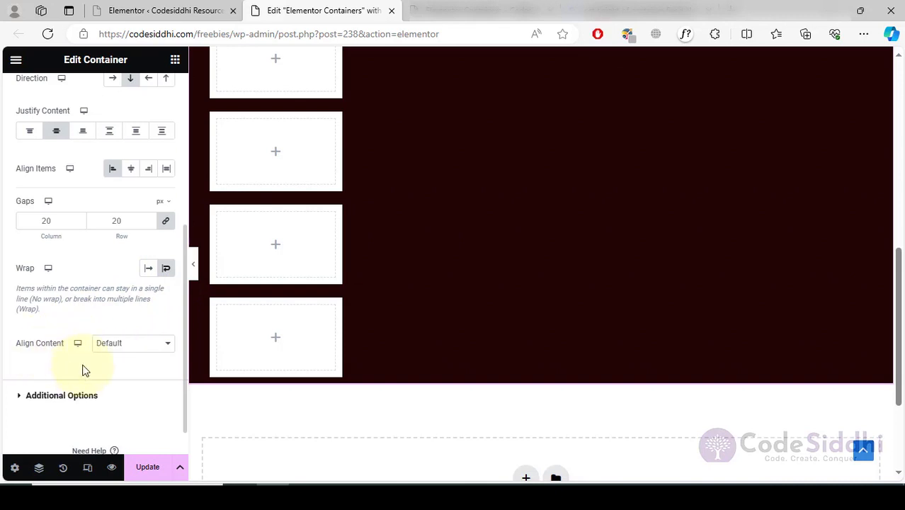
pyautogui.click(122, 353)
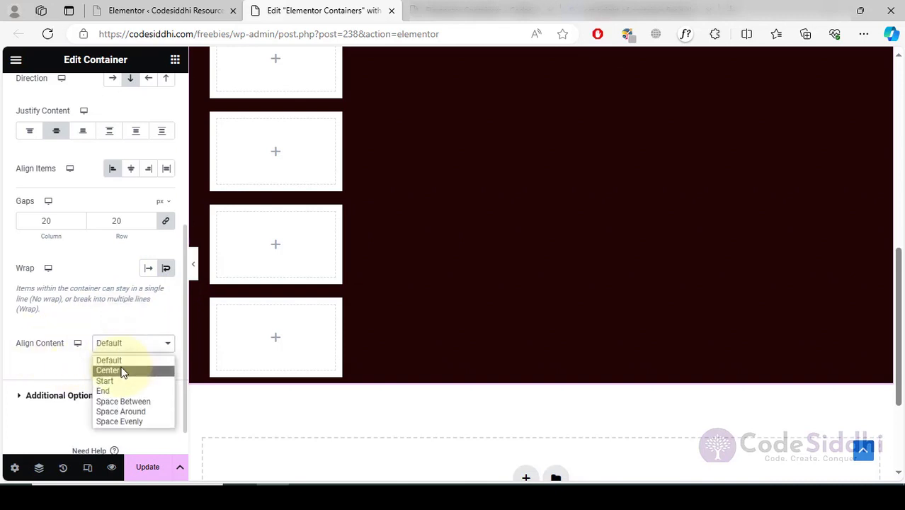
pyautogui.click(122, 370)
pyautogui.click(134, 348)
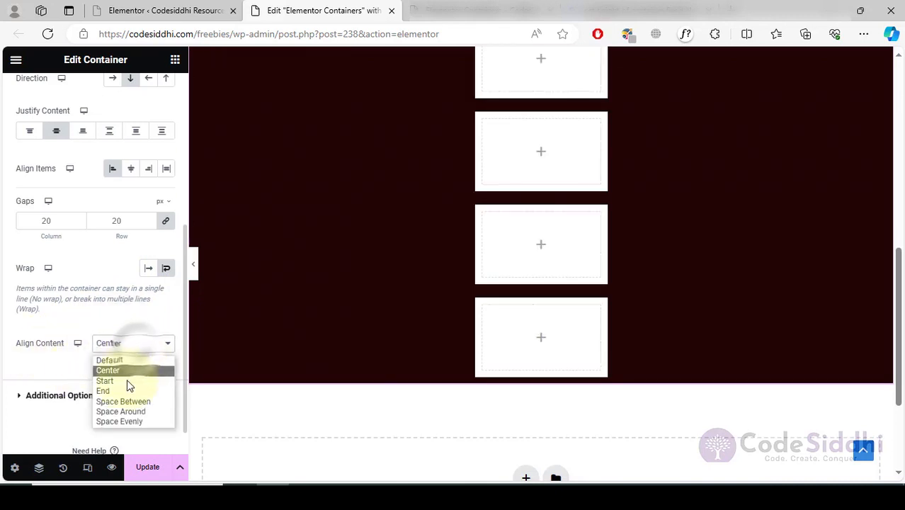
pyautogui.click(127, 381)
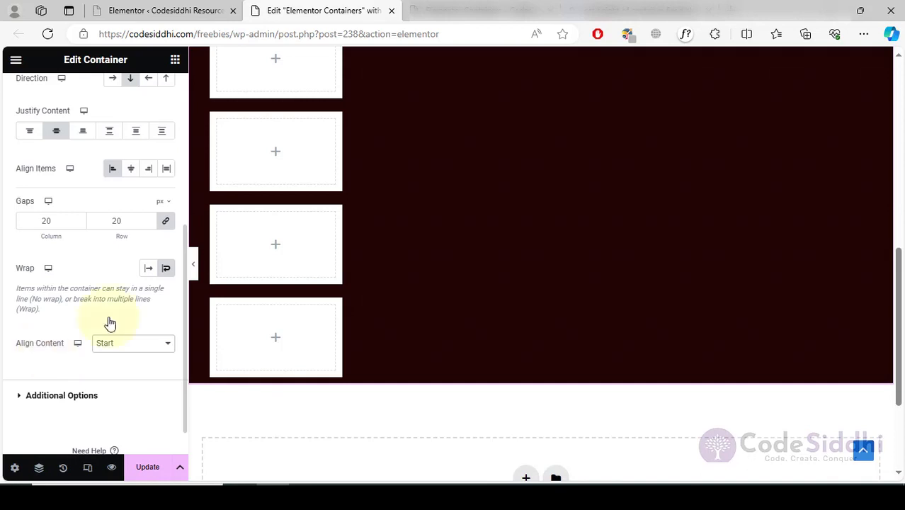
# Try Align Content End on the dark container and reset it to Default
pyautogui.scroll(2, 539, 249)
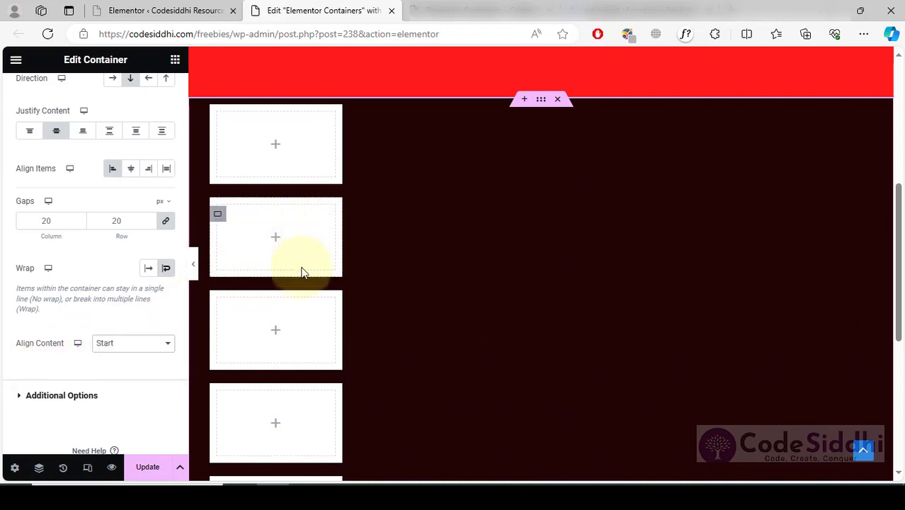
pyautogui.click(120, 346)
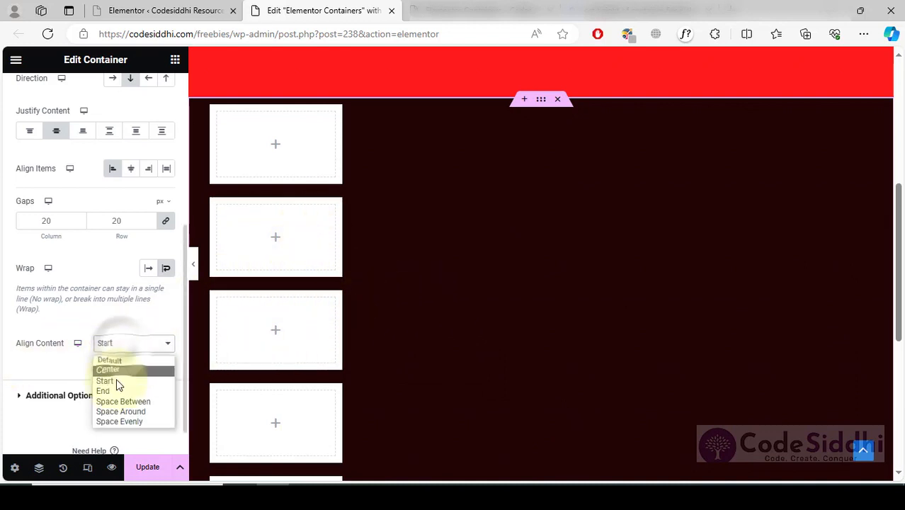
pyautogui.click(115, 387)
pyautogui.click(145, 344)
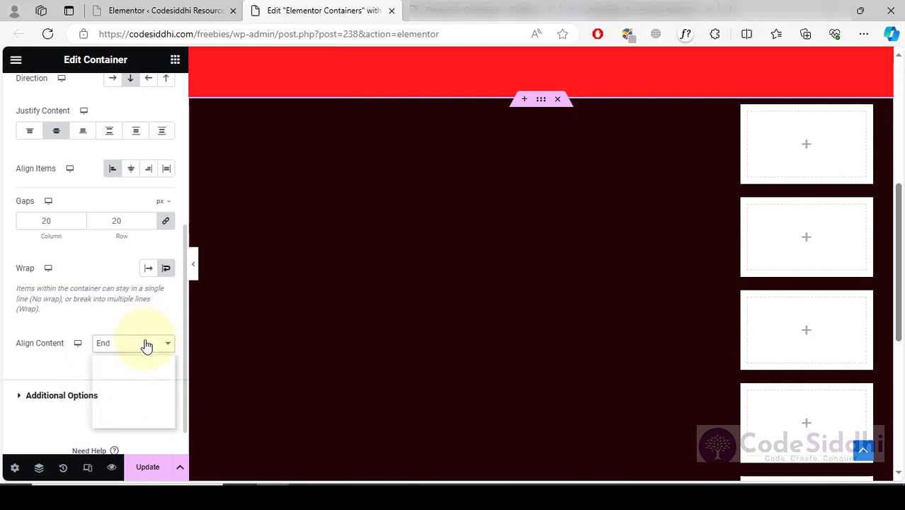
pyautogui.click(113, 360)
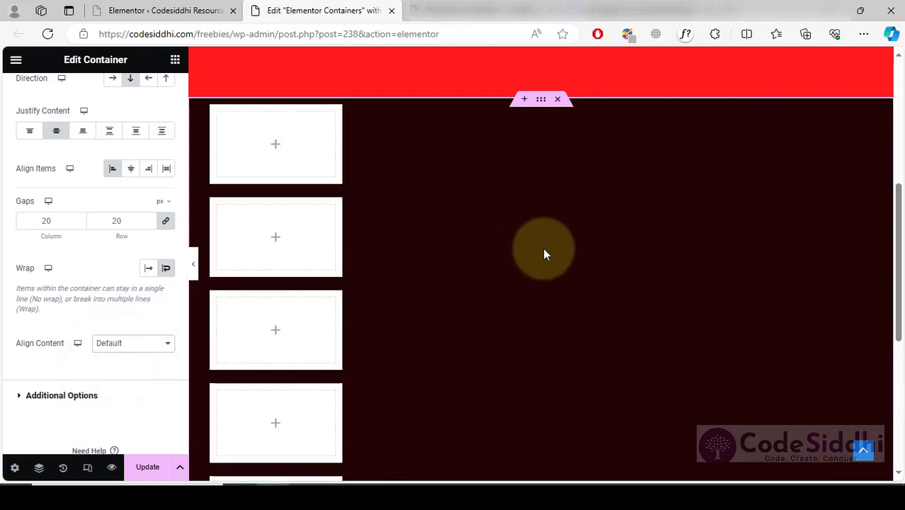
pyautogui.scroll(5, 542, 247)
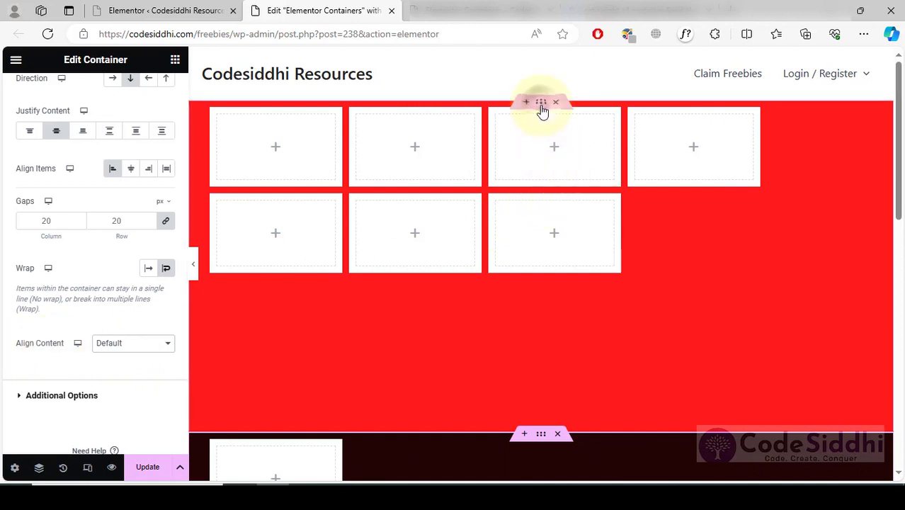
# Try Align Content End on the red container and set it to Center
pyautogui.click(541, 107)
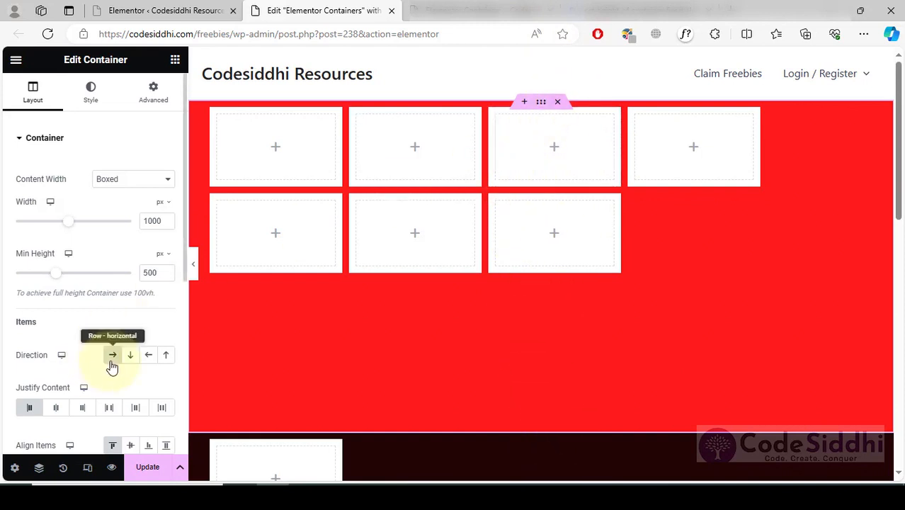
pyautogui.scroll(-5, 113, 375)
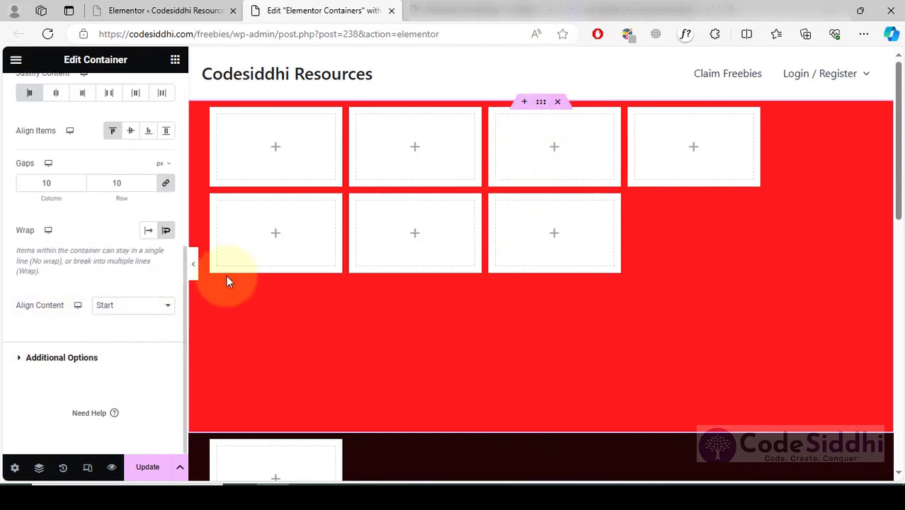
pyautogui.click(122, 304)
pyautogui.click(113, 351)
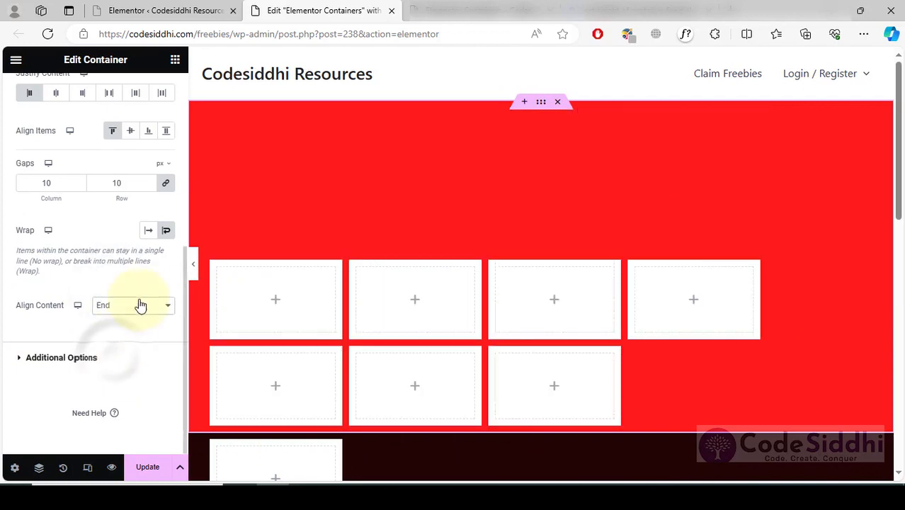
pyautogui.click(141, 305)
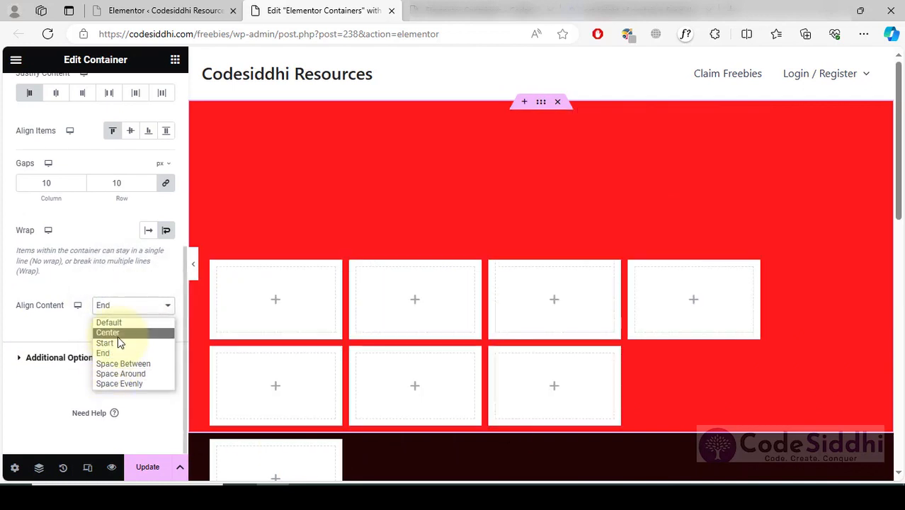
pyautogui.click(118, 336)
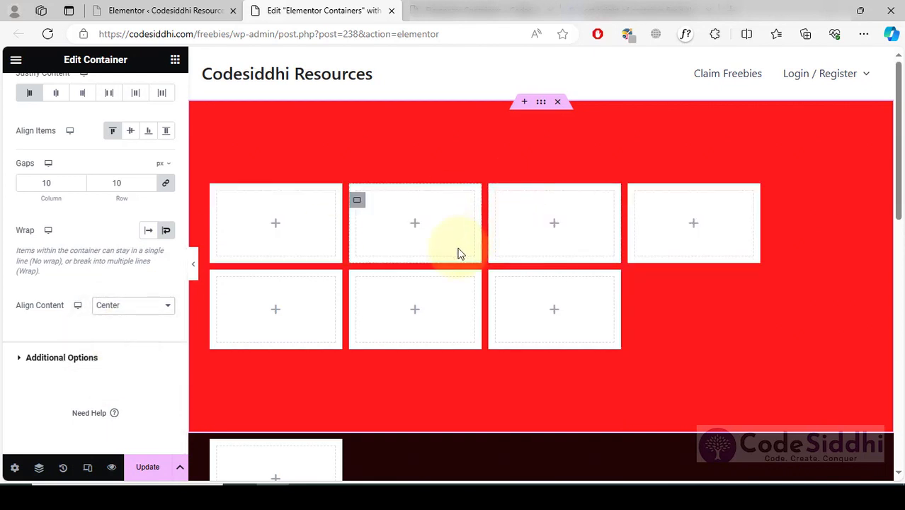
# Compare the box arrangement in the red and dark containers and review the red container's direction and alignment settings
pyautogui.scroll(-3, 500, 334)
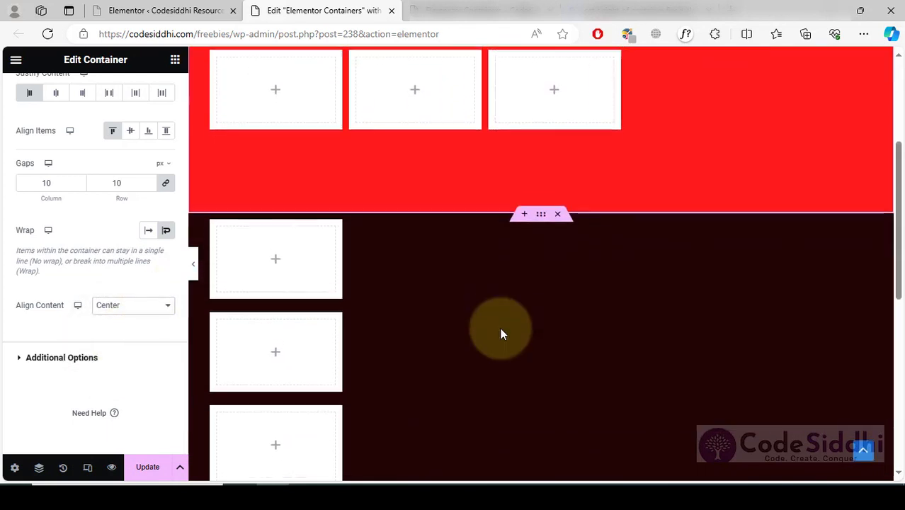
pyautogui.scroll(-2, 500, 329)
pyautogui.scroll(3, 50, 356)
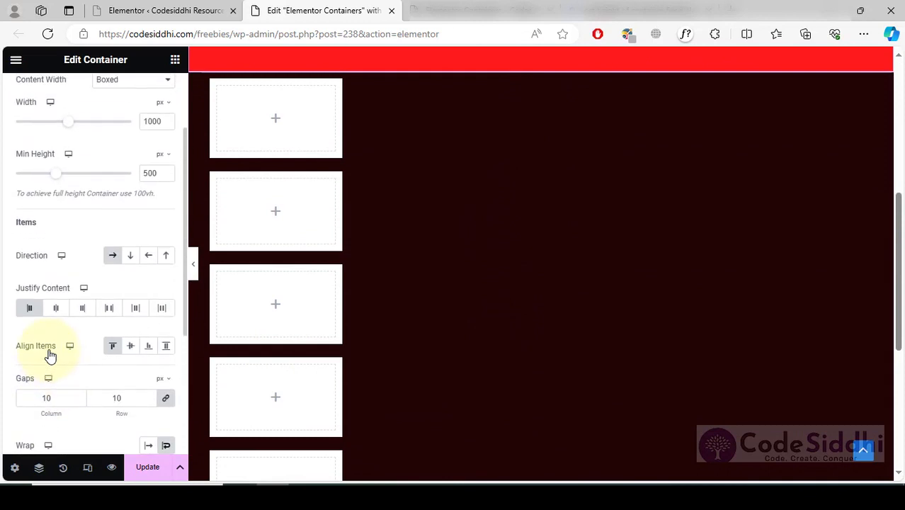
pyautogui.scroll(1, 50, 355)
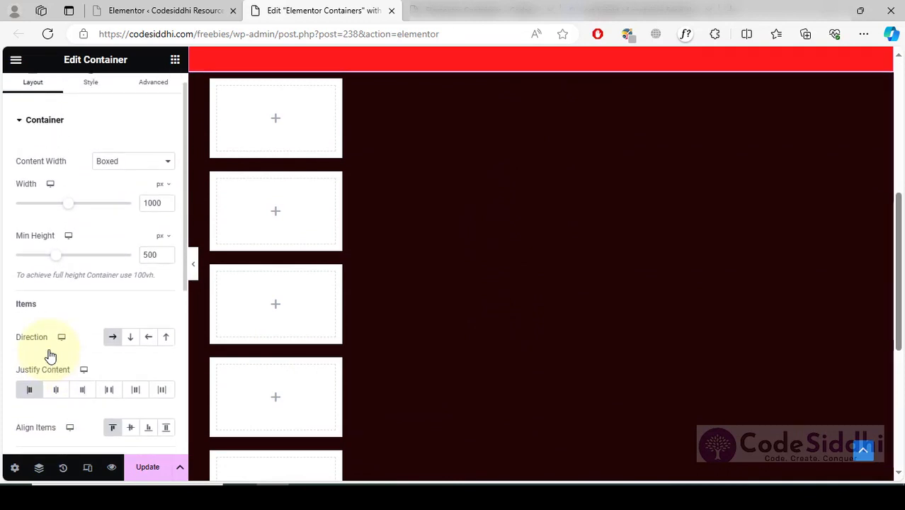
pyautogui.scroll(3, 411, 383)
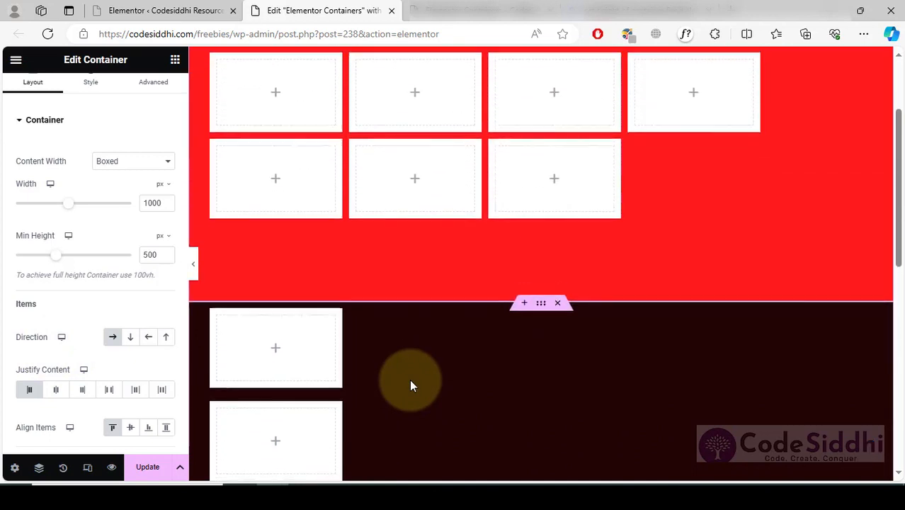
pyautogui.scroll(2, 409, 386)
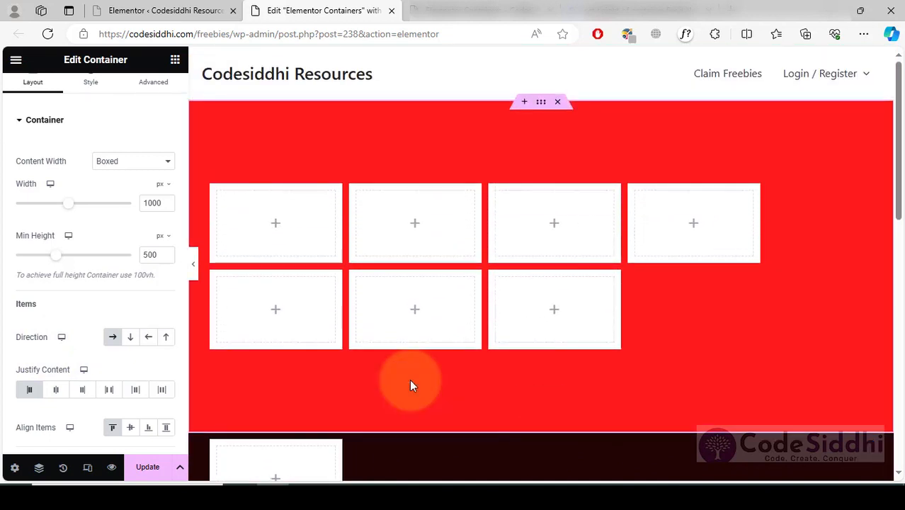
pyautogui.scroll(1, 89, 283)
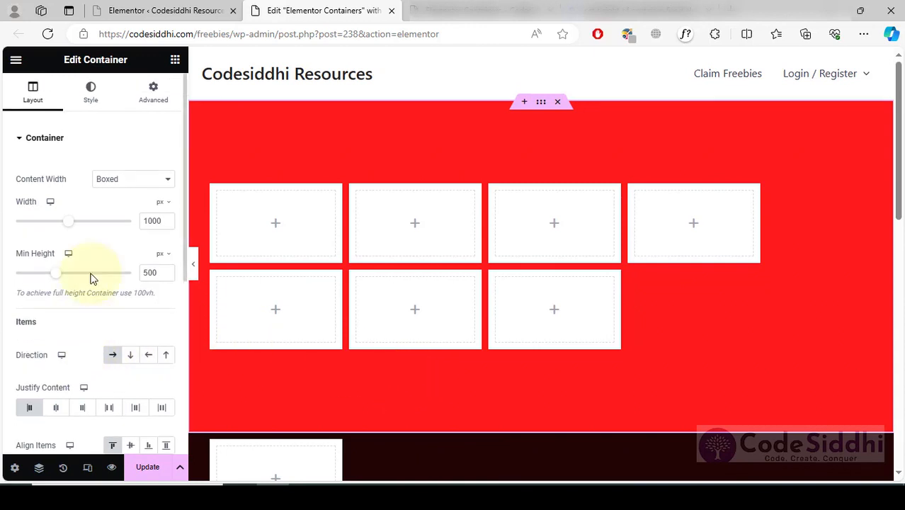
# Look over the red container's advanced and layout options and check how its rows differ from the dark container's column
pyautogui.click(152, 92)
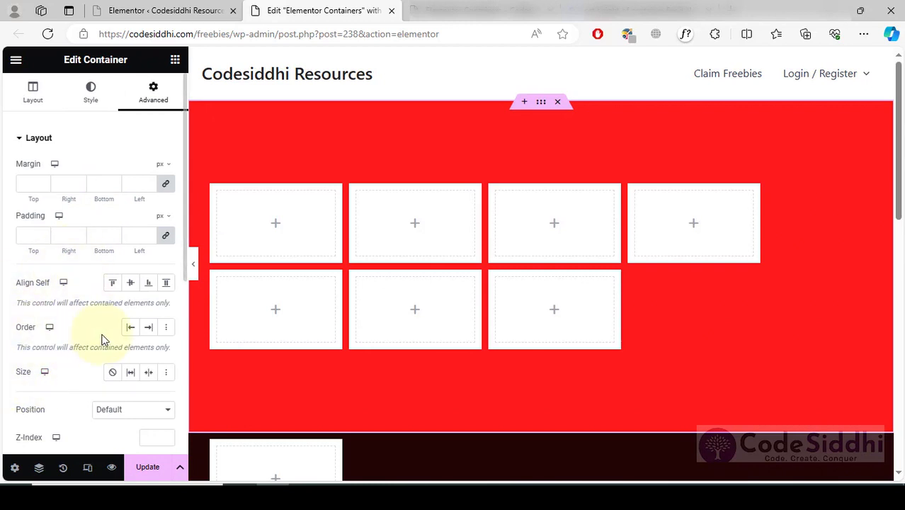
pyautogui.click(47, 97)
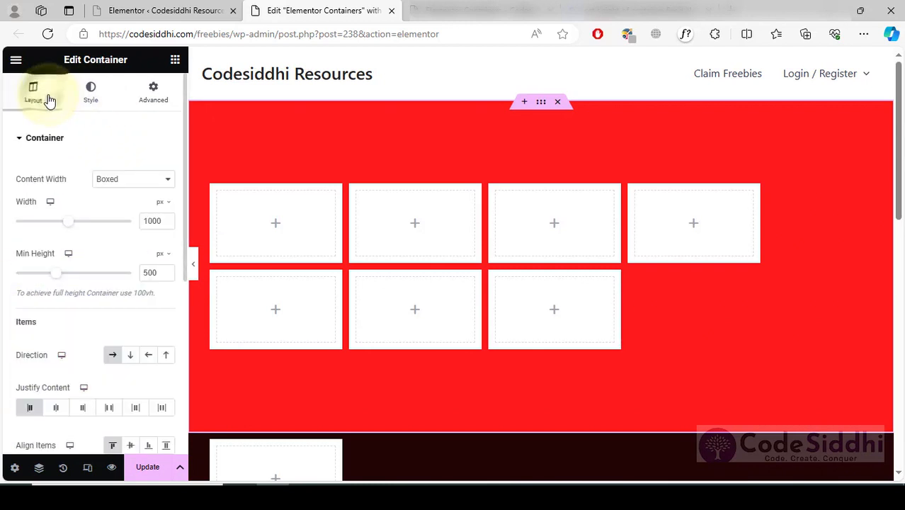
pyautogui.scroll(-2, 50, 374)
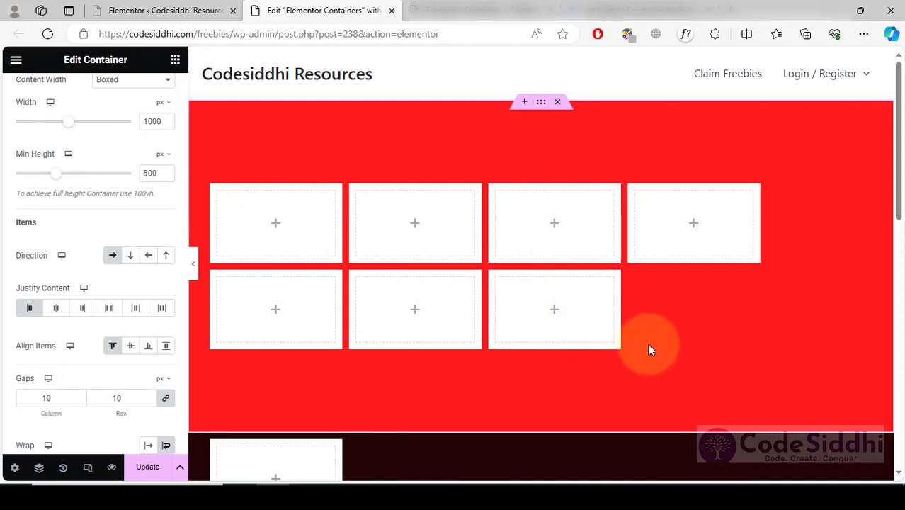
pyautogui.scroll(-3, 648, 343)
pyautogui.scroll(3, 648, 343)
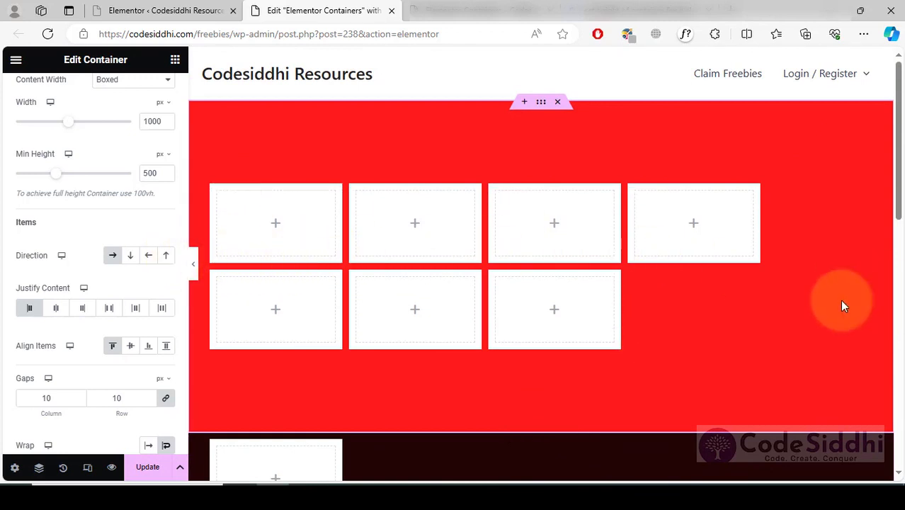
pyautogui.scroll(-5, 369, 328)
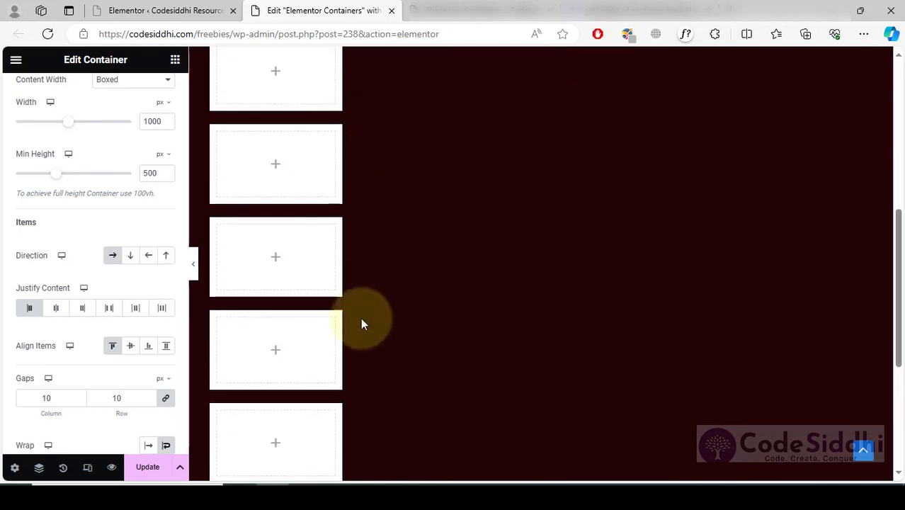
# Set the width of the first box in the dark container to 100%
pyautogui.scroll(4, 388, 369)
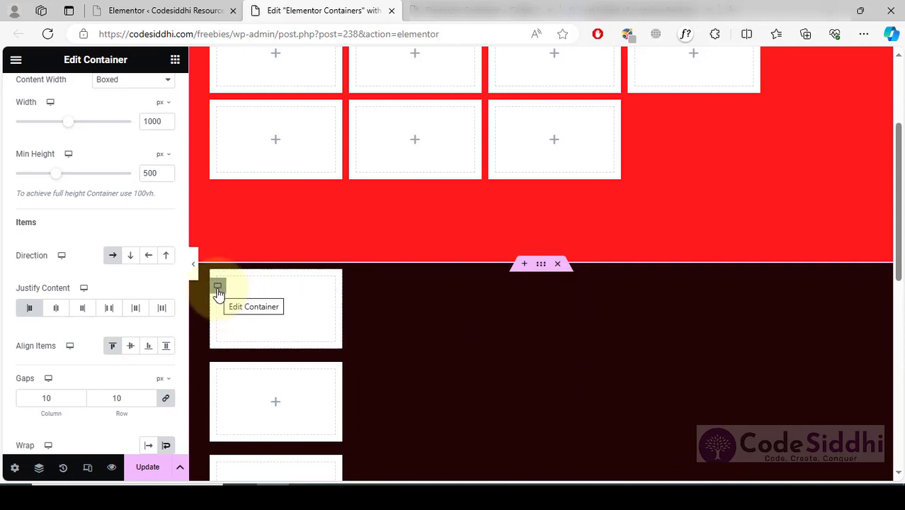
pyautogui.click(218, 288)
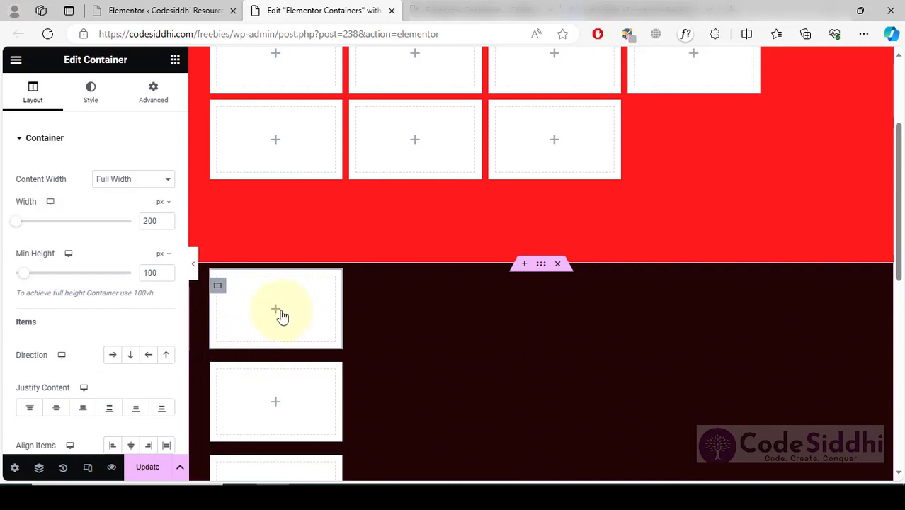
pyautogui.click(167, 205)
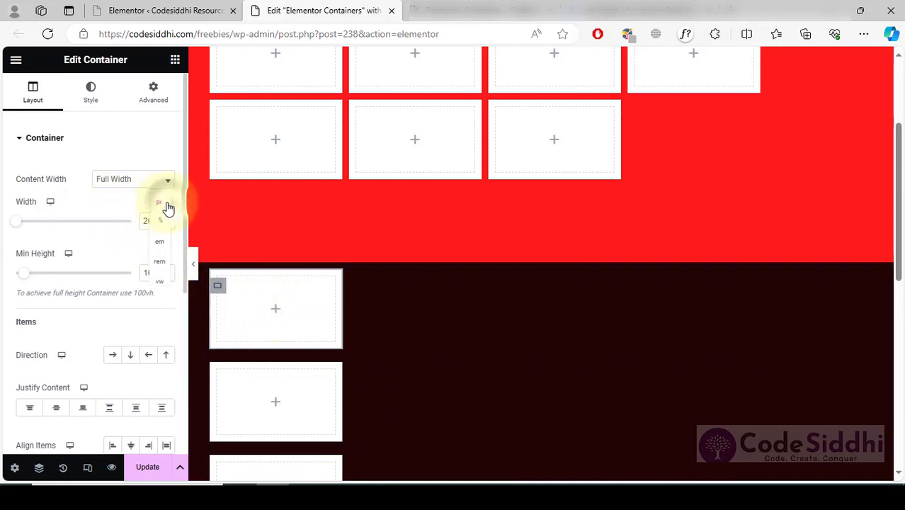
pyautogui.click(158, 221)
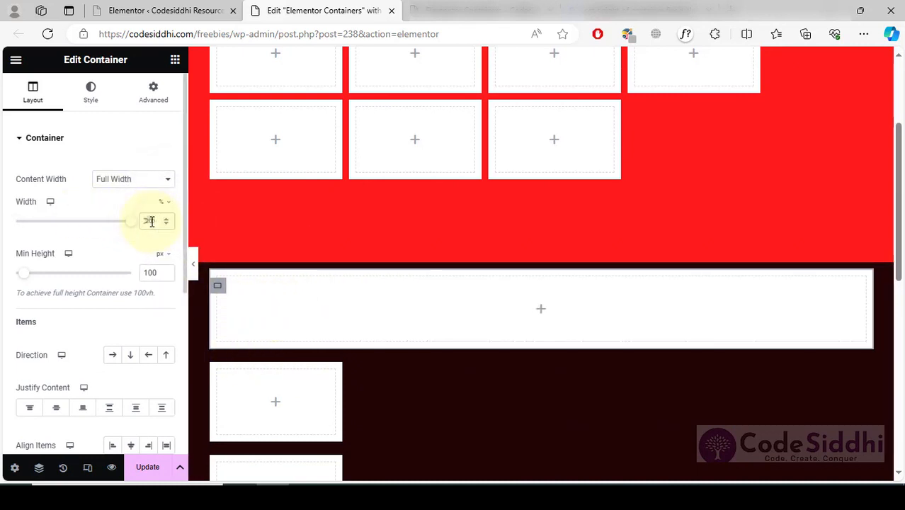
pyautogui.doubleClick(151, 220)
pyautogui.write('100')
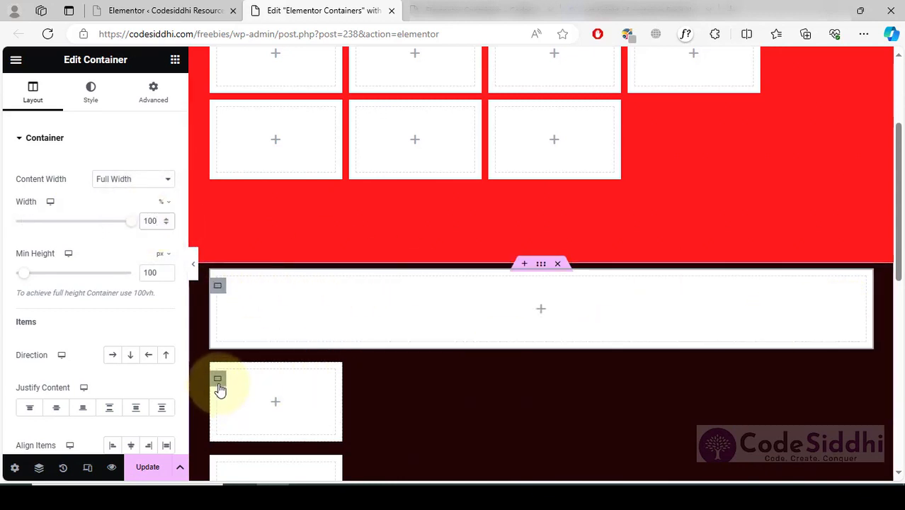
# Set the width of the second box in the dark container to 600 px
pyautogui.click(218, 382)
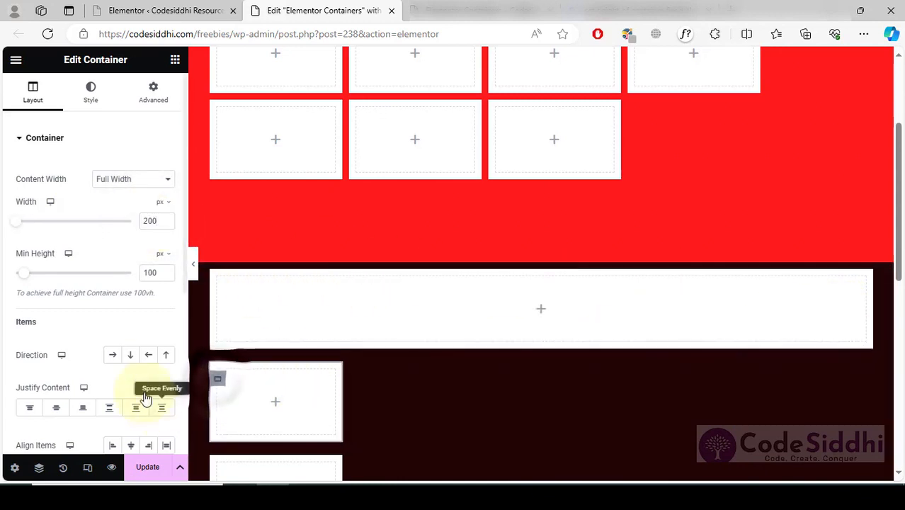
pyautogui.click(164, 204)
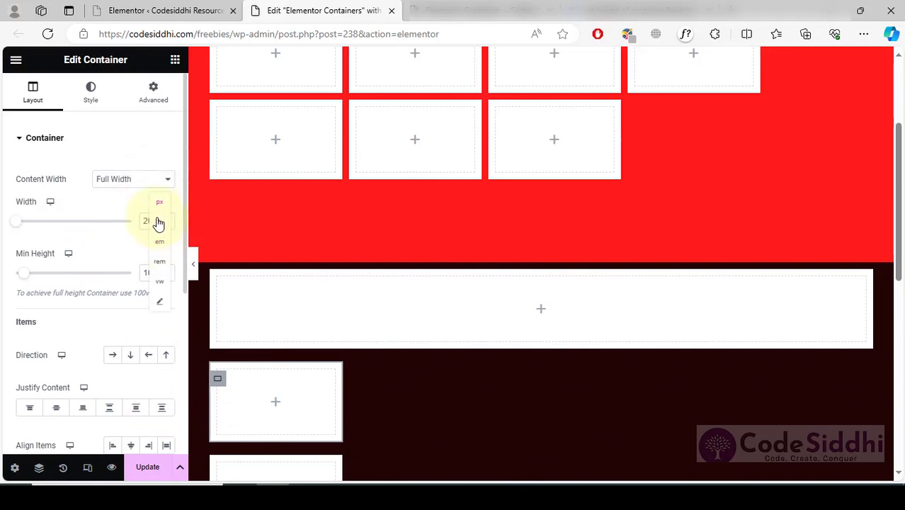
pyautogui.click(162, 202)
pyautogui.doubleClick(150, 222)
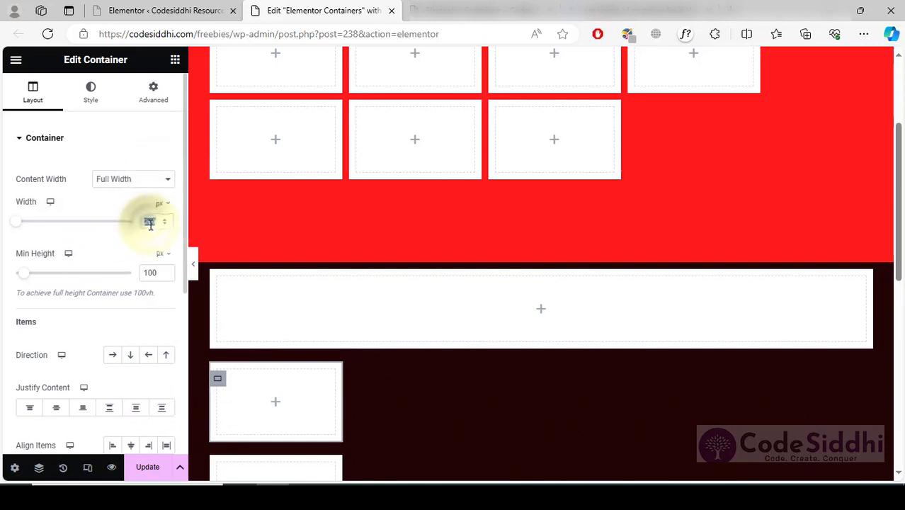
pyautogui.write('600')
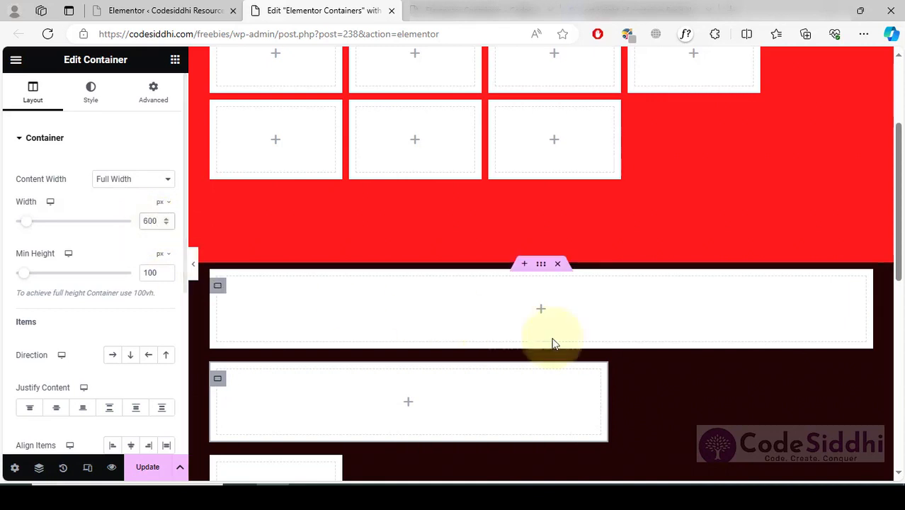
# Examine the resized boxes in the dark container and review that container's wrap and advanced layout settings
pyautogui.scroll(-3, 710, 398)
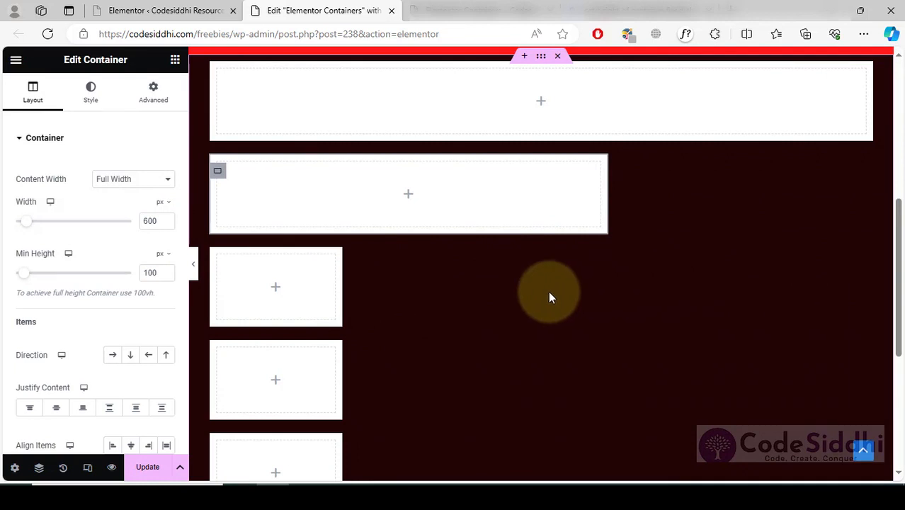
pyautogui.scroll(2, 548, 291)
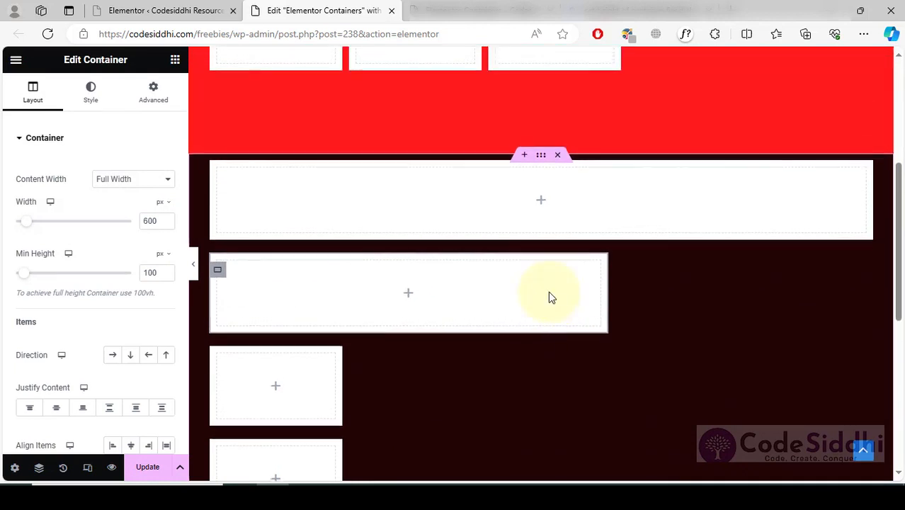
pyautogui.click(538, 160)
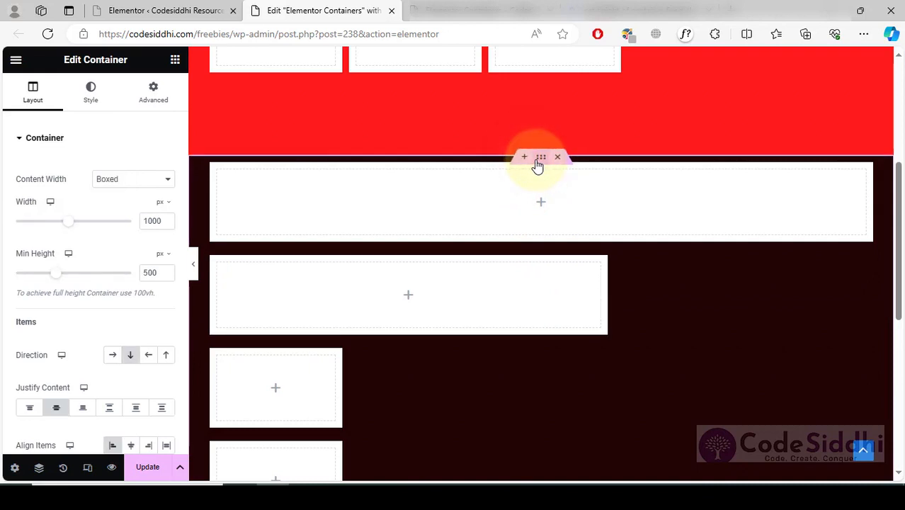
pyautogui.scroll(-2, 290, 373)
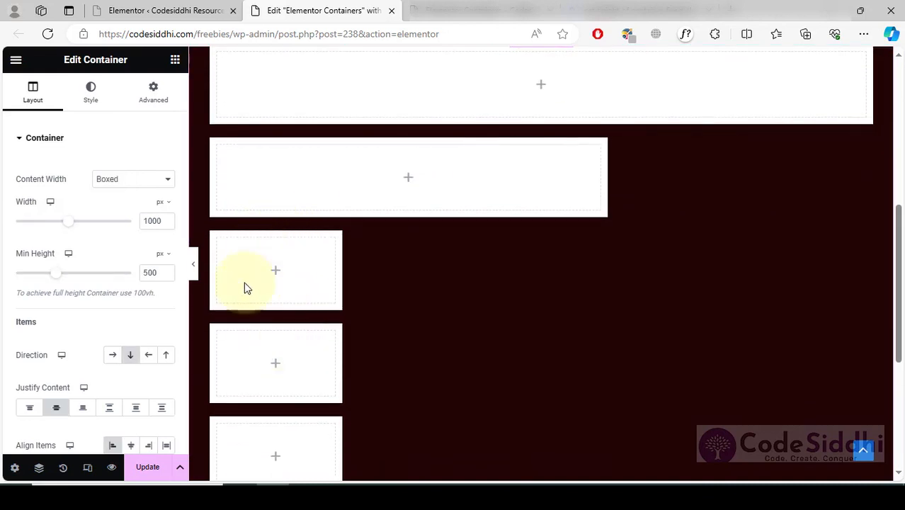
pyautogui.scroll(-4, 114, 403)
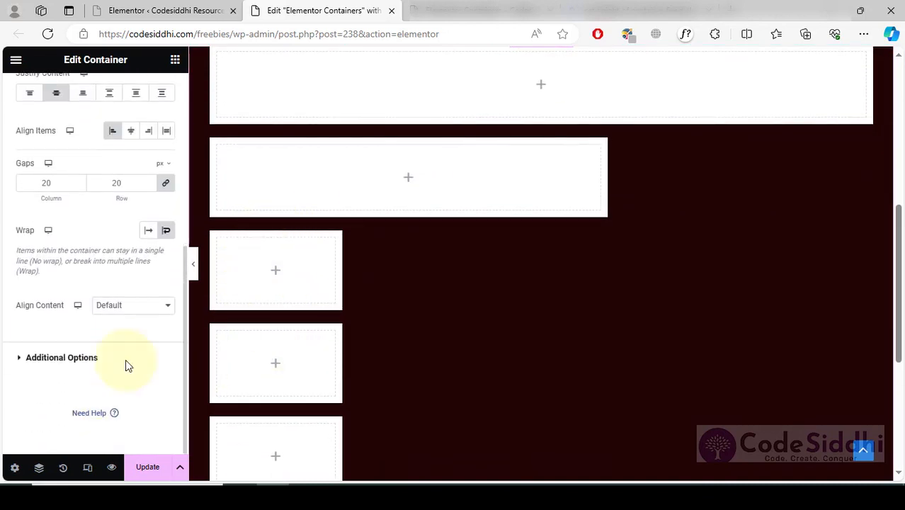
pyautogui.click(166, 232)
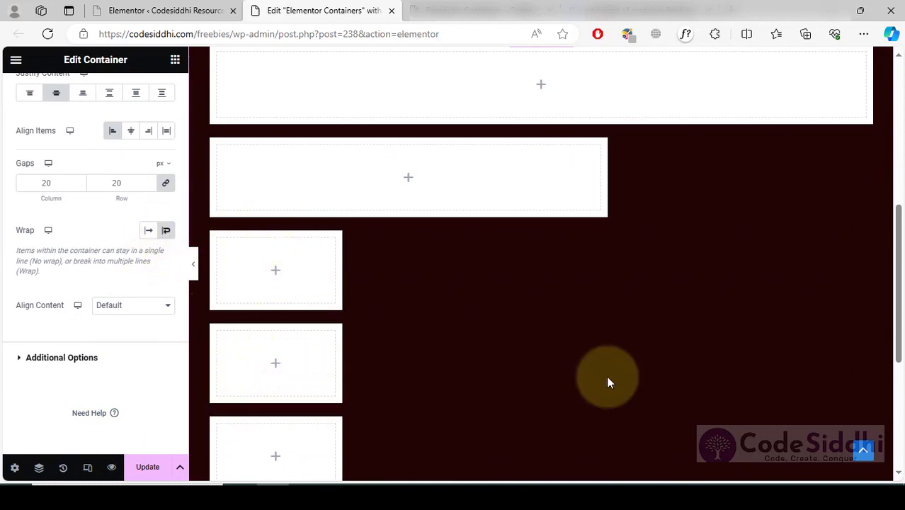
pyautogui.scroll(2, 577, 134)
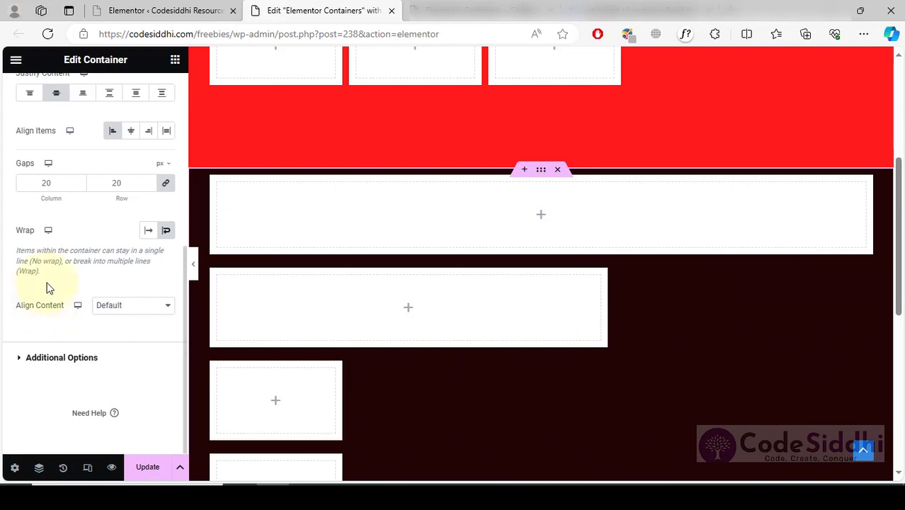
pyautogui.scroll(5, 106, 233)
pyautogui.click(168, 90)
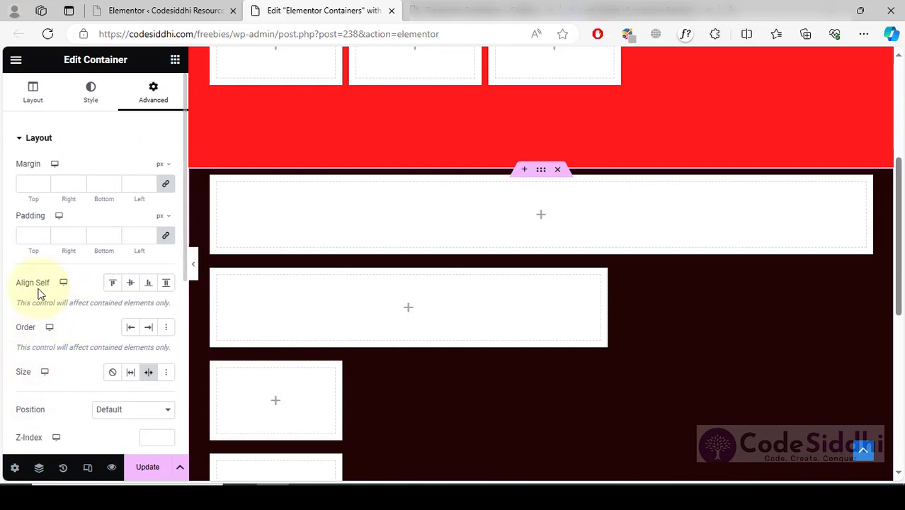
pyautogui.scroll(3, 460, 272)
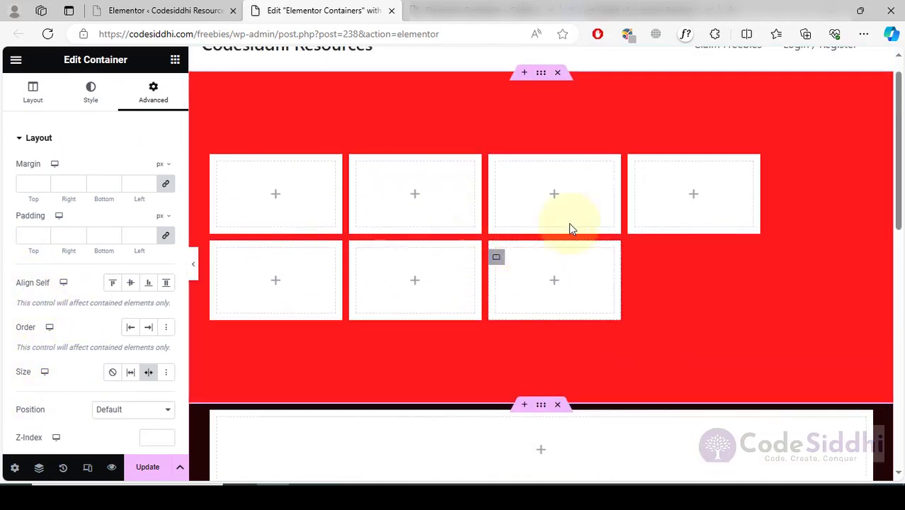